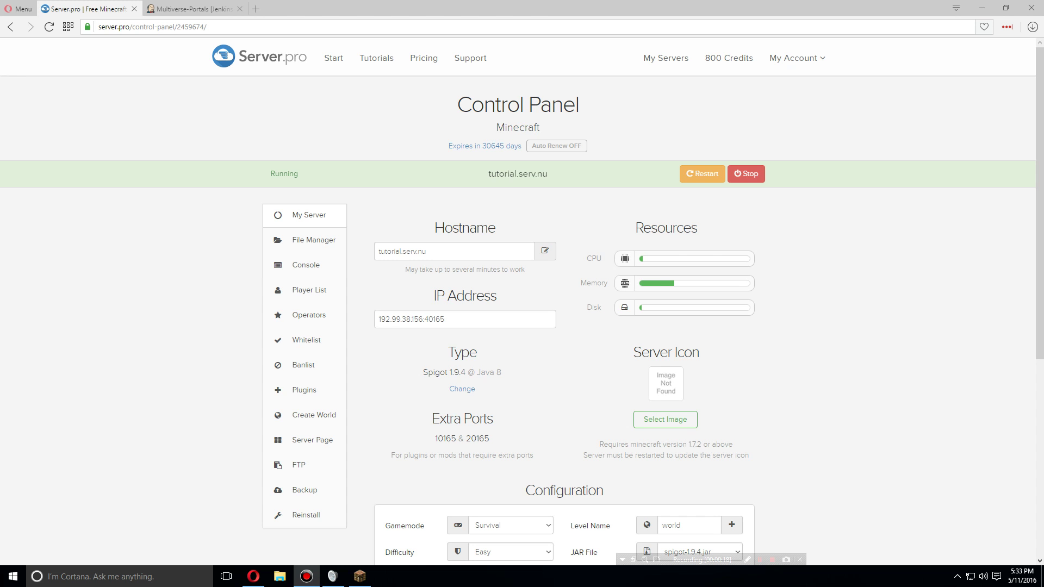
# Open the File Manager and go into the plugins folder.
pyautogui.click(333, 242)
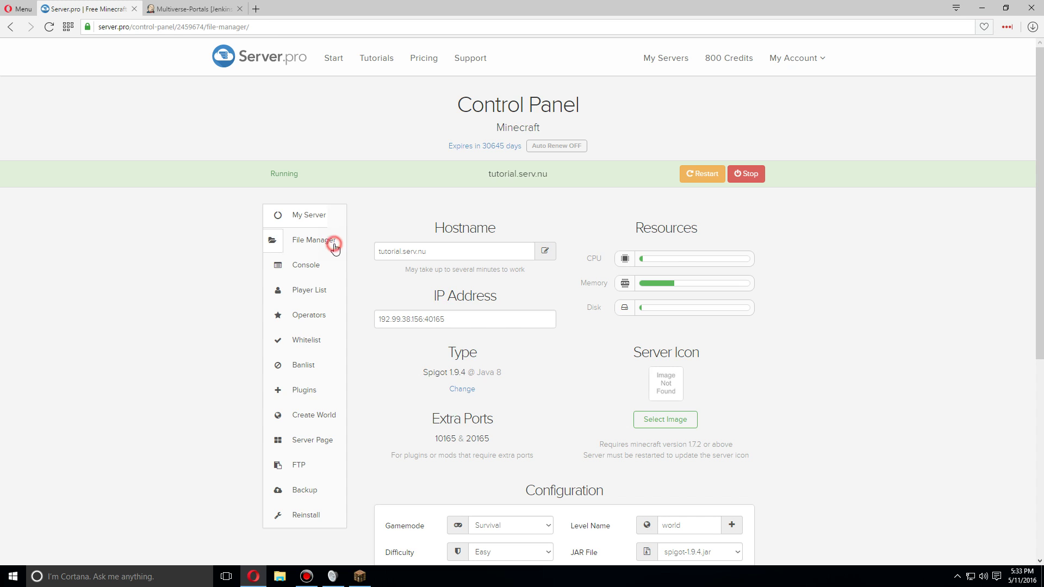
pyautogui.doubleClick(396, 339)
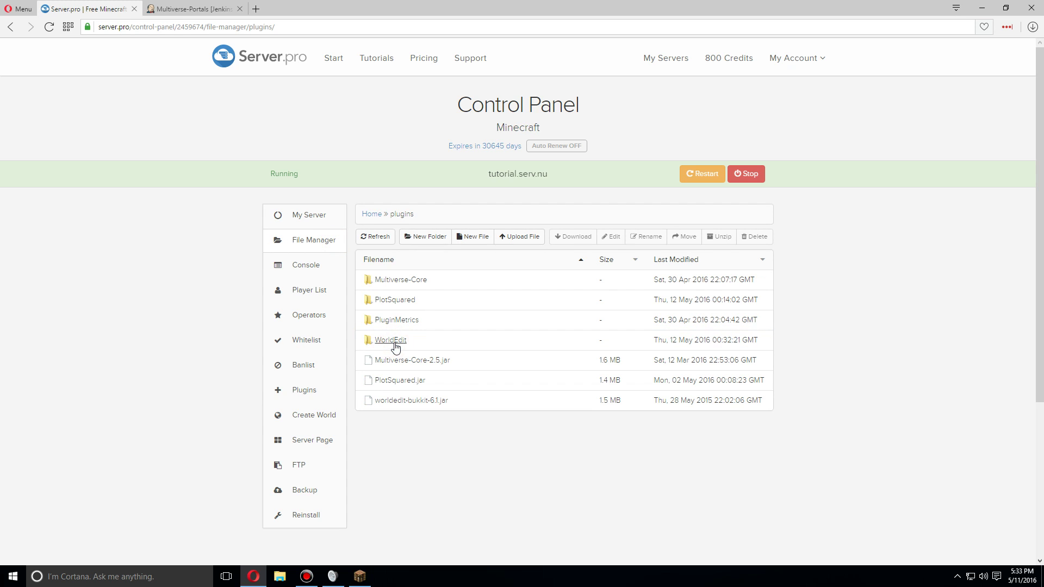
# Download Multiverse-Portals-2.5.0-SNAPSHOT.jar from the Jenkins project's Last Successful Artifacts.
pyautogui.click(194, 9)
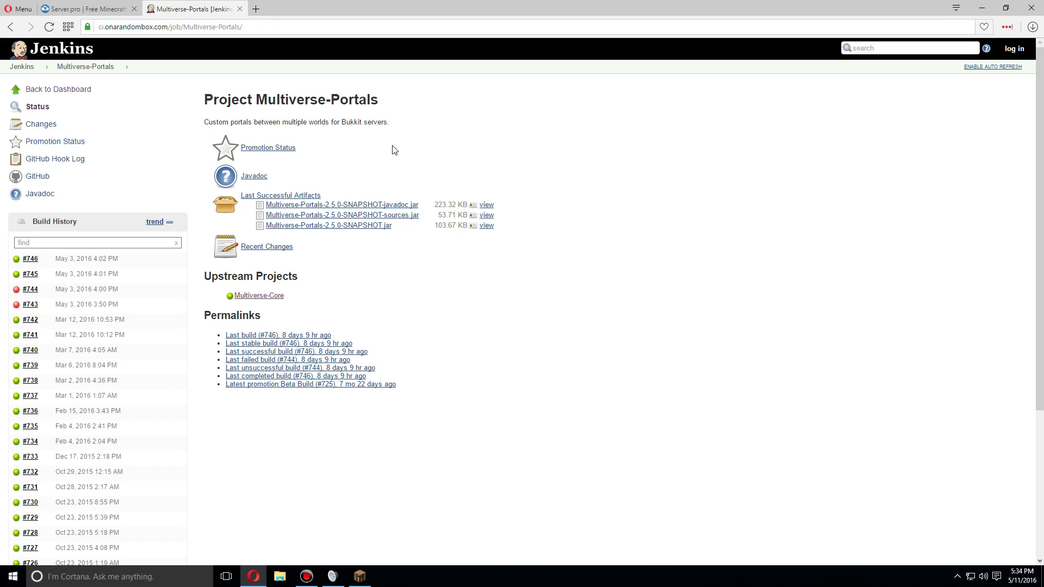
pyautogui.click(279, 26)
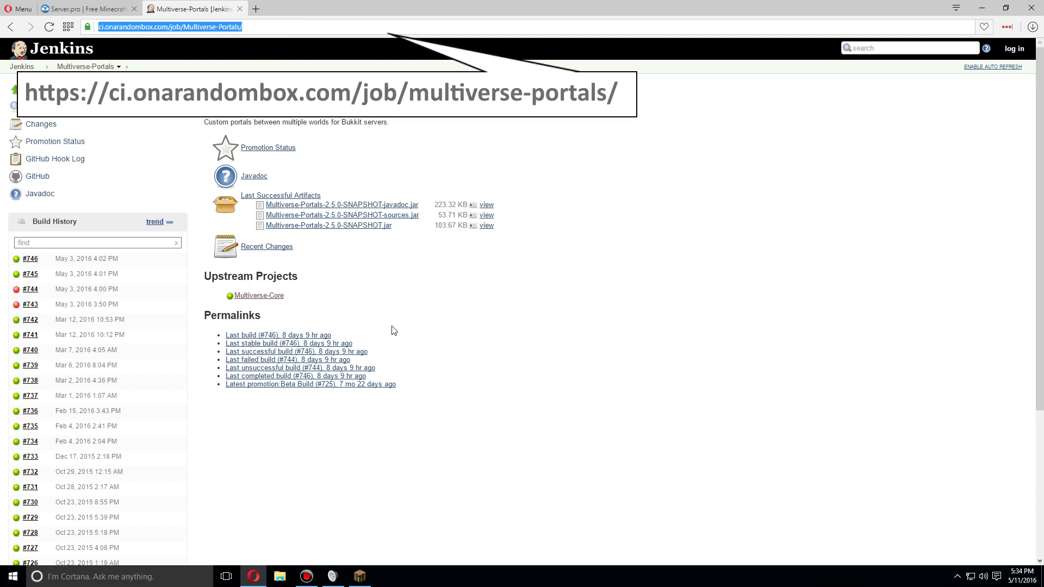
pyautogui.click(476, 300)
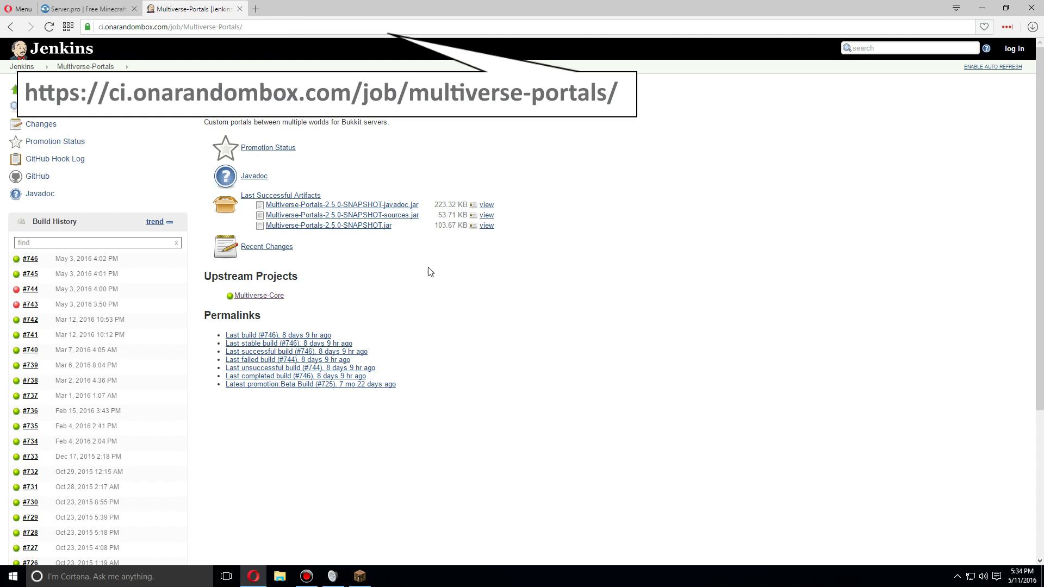
pyautogui.click(342, 232)
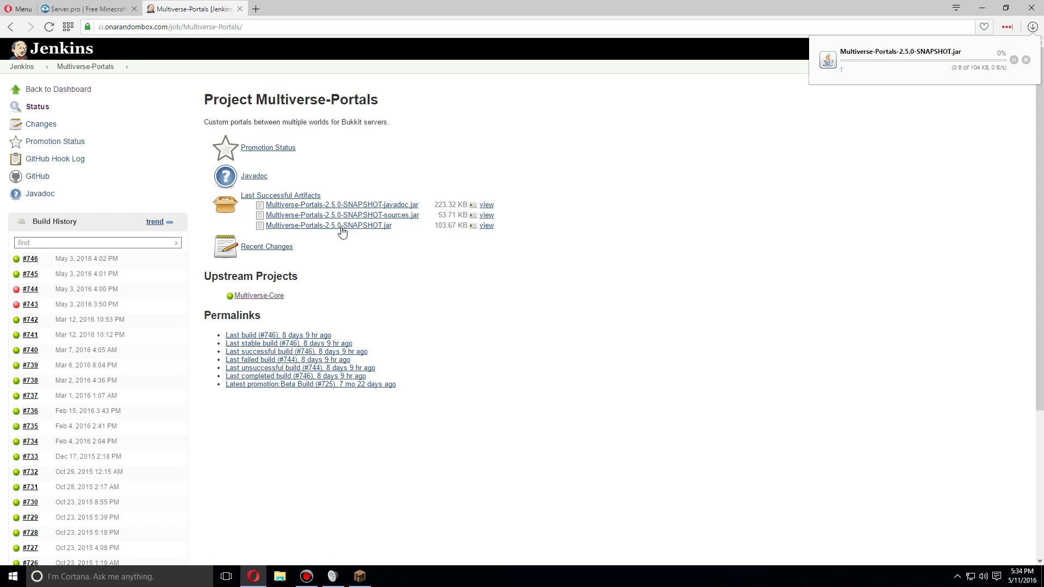
# Upload Multiverse-Portals-2.5.0-SNAPSHOT.jar to plugins, then mark Multiverse-Core-2.5.jar and worldedit-bukkit-6.1.jar.
pyautogui.click(106, 9)
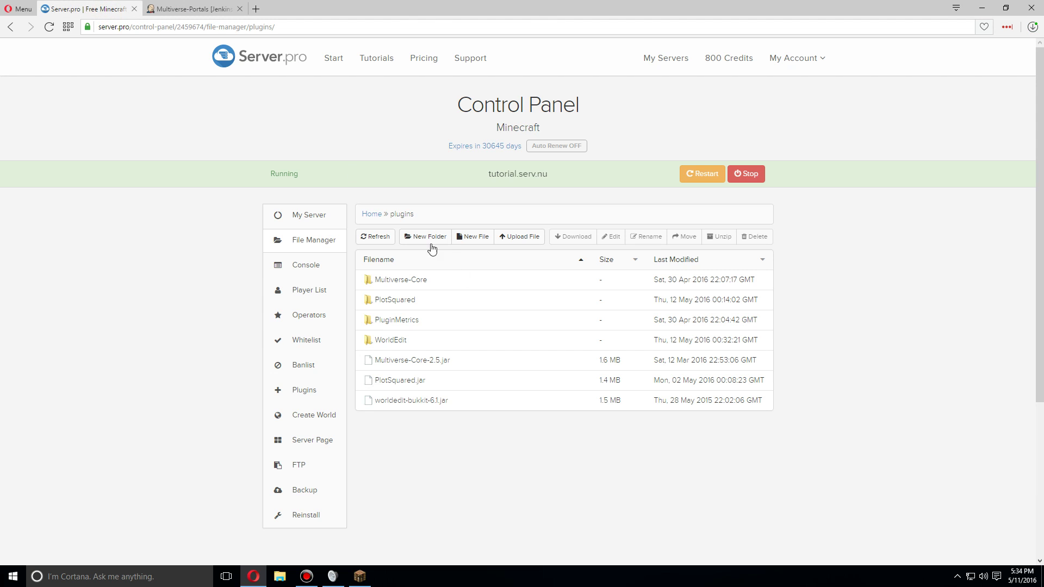
pyautogui.click(509, 243)
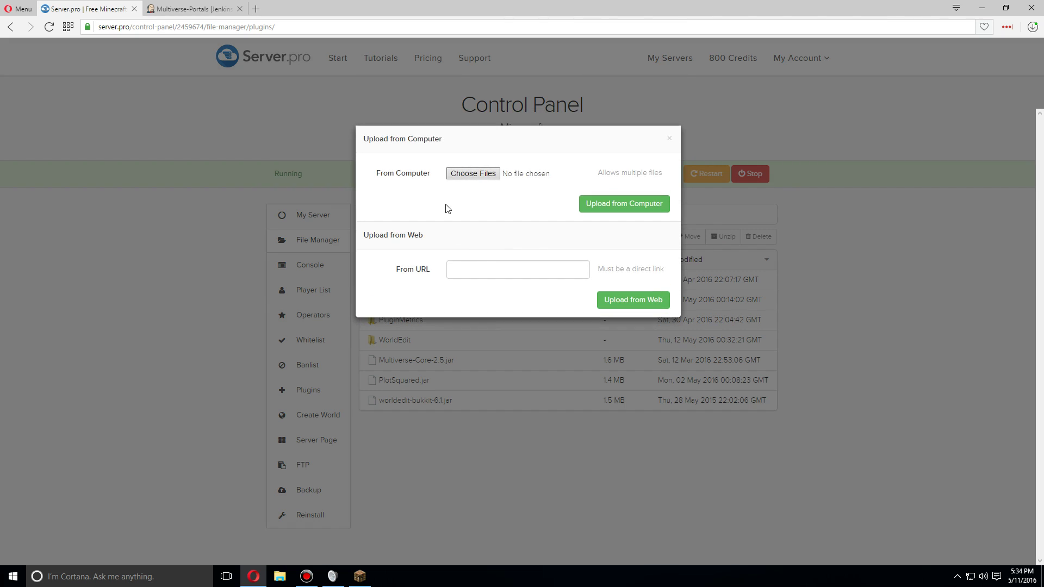
pyautogui.click(477, 172)
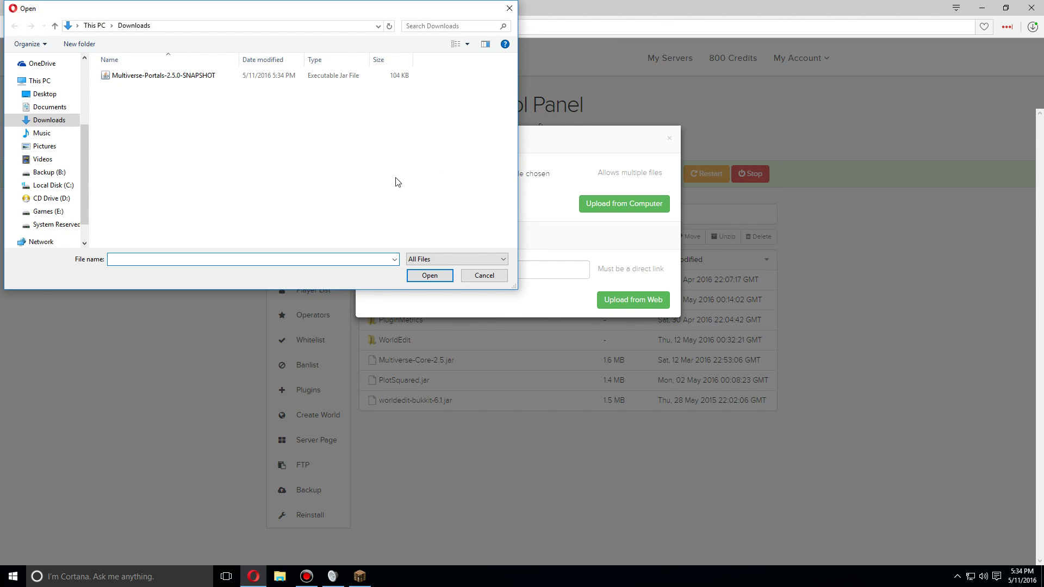
pyautogui.doubleClick(167, 77)
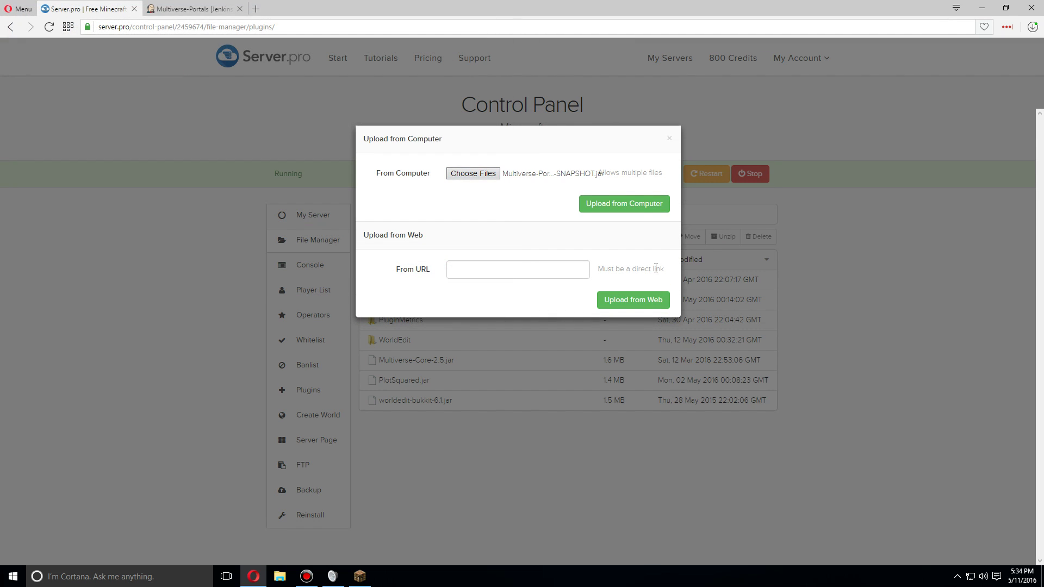
pyautogui.click(638, 204)
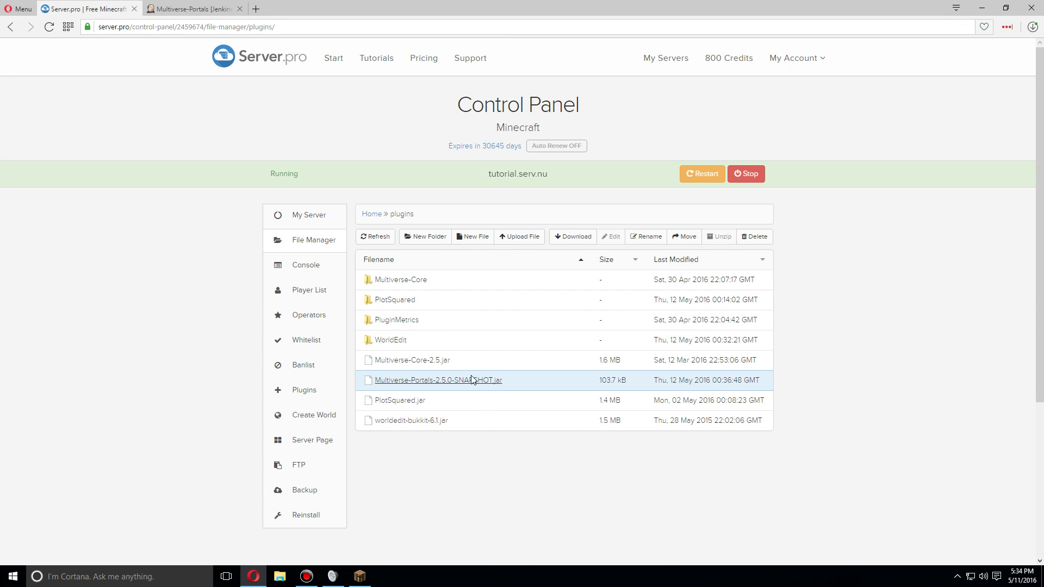
pyautogui.keyDown('ctrl'); pyautogui.click(492, 361); pyautogui.keyUp('ctrl')
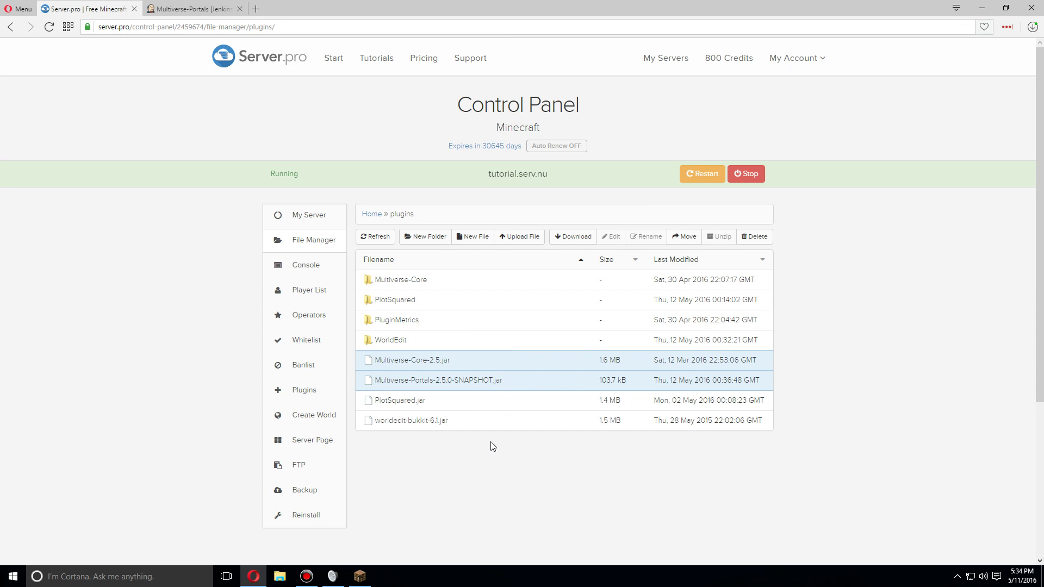
pyautogui.keyDown('ctrl'); pyautogui.click(482, 426); pyautogui.keyUp('ctrl')
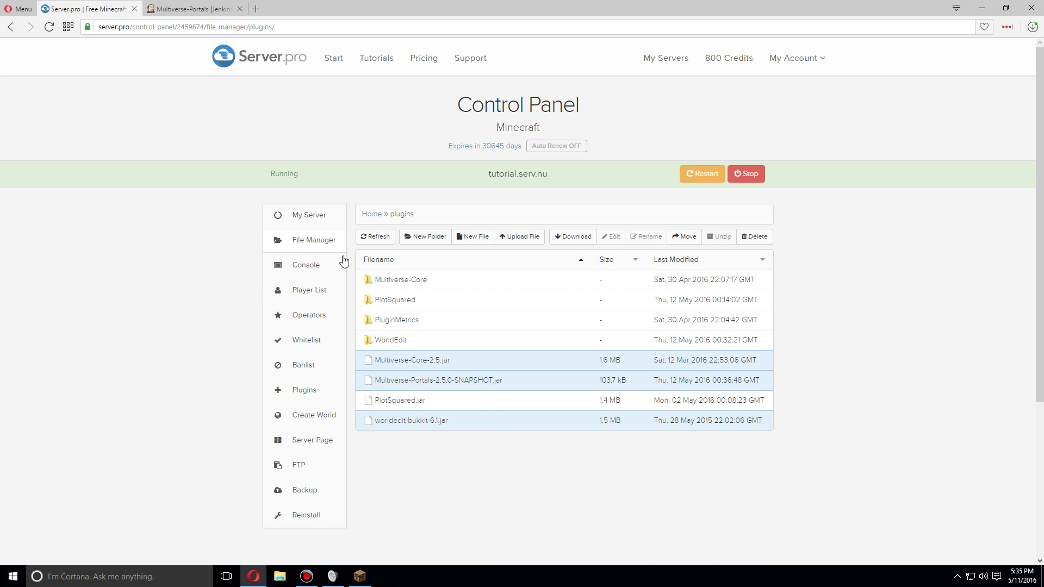
# Restart the server from the My Server overview so Multiverse-Portals loads.
pyautogui.click(319, 217)
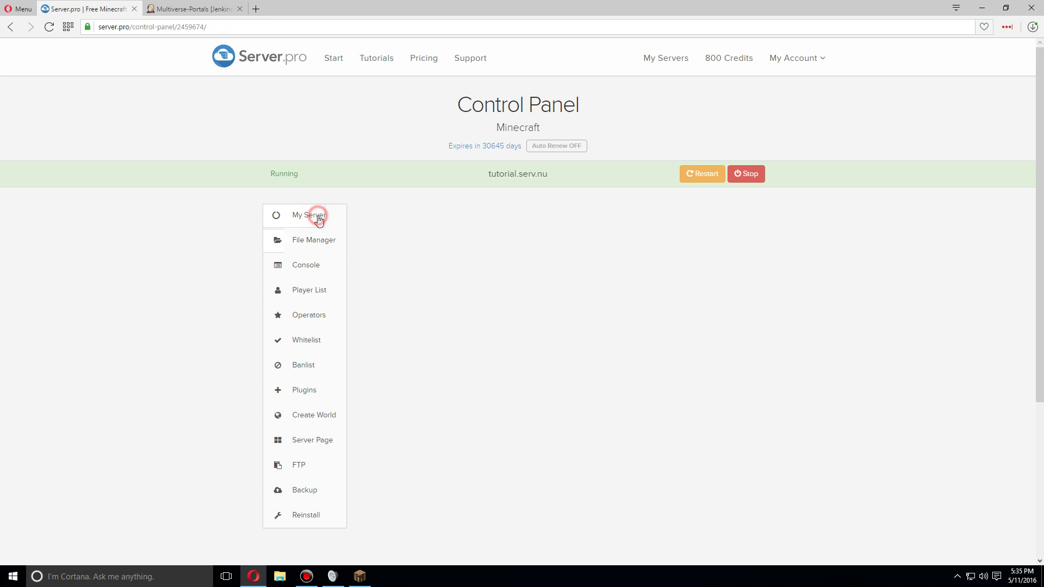
pyautogui.click(691, 181)
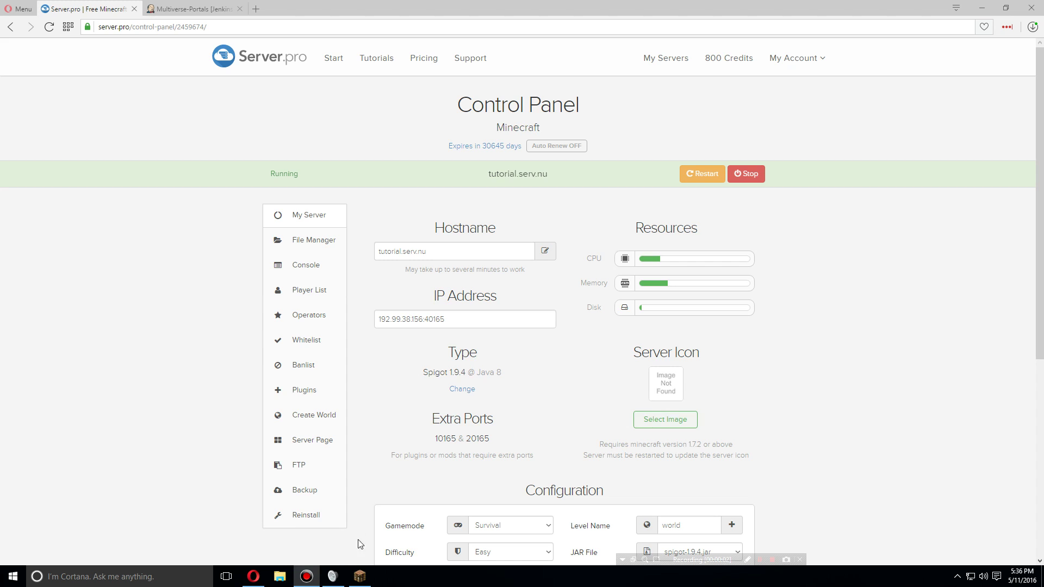
# Join the Minecraft Server entry and run //wand to get the wooden-axe selection wand.
pyautogui.click(360, 577)
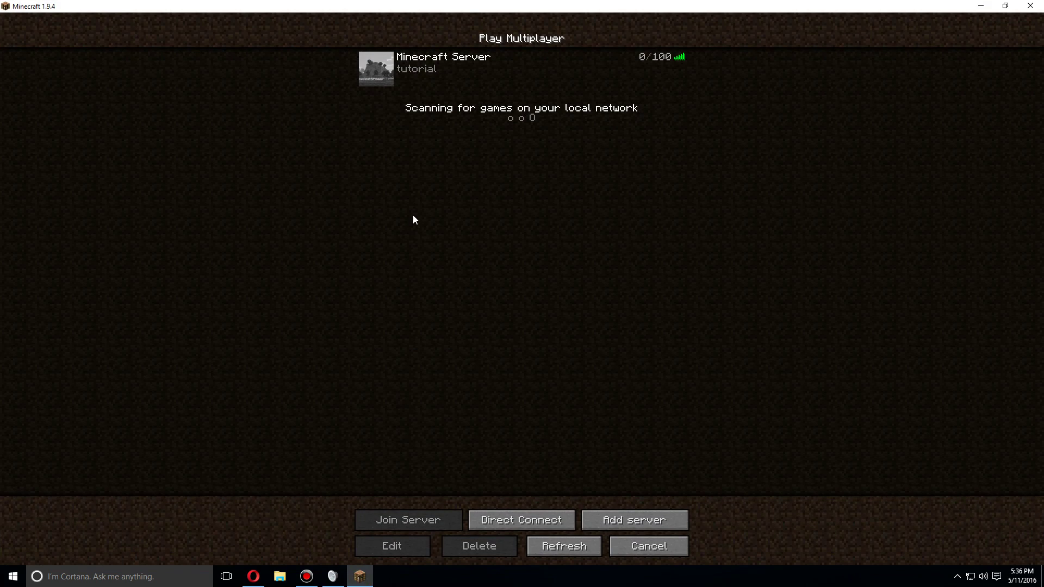
pyautogui.doubleClick(456, 77)
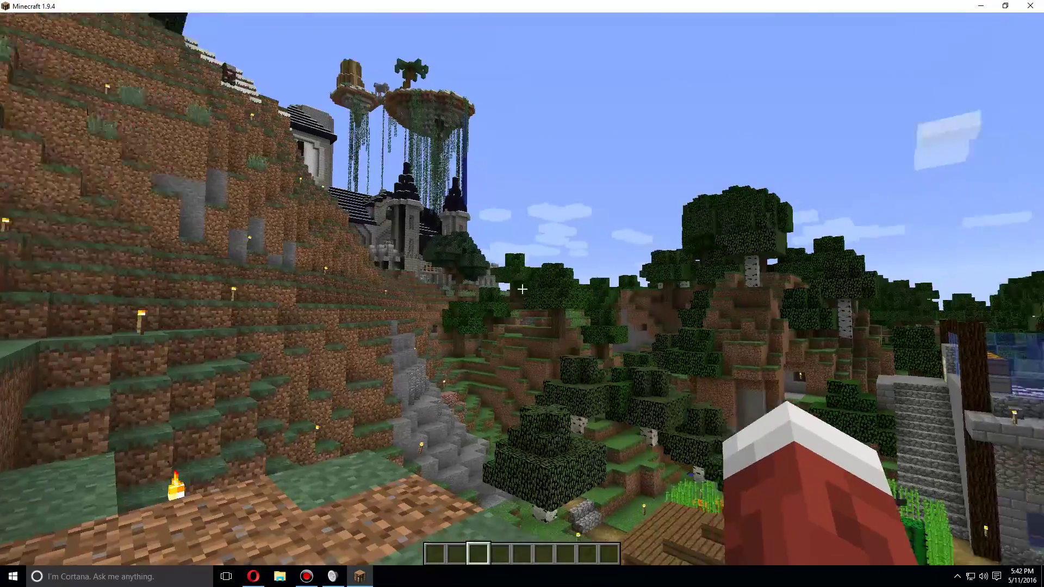
pyautogui.write('//wa')
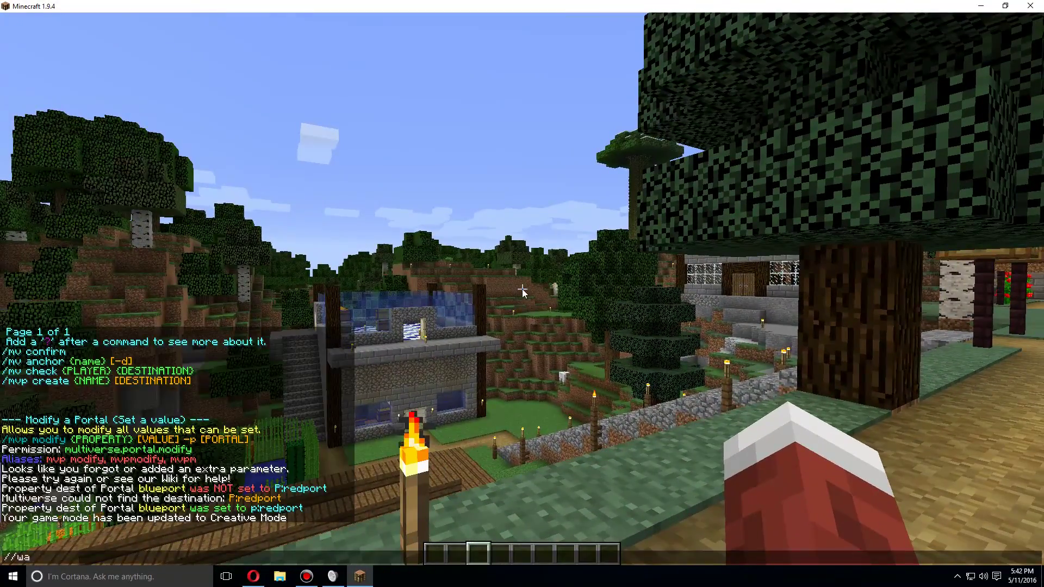
pyautogui.write('nd')
pyautogui.press('Return')
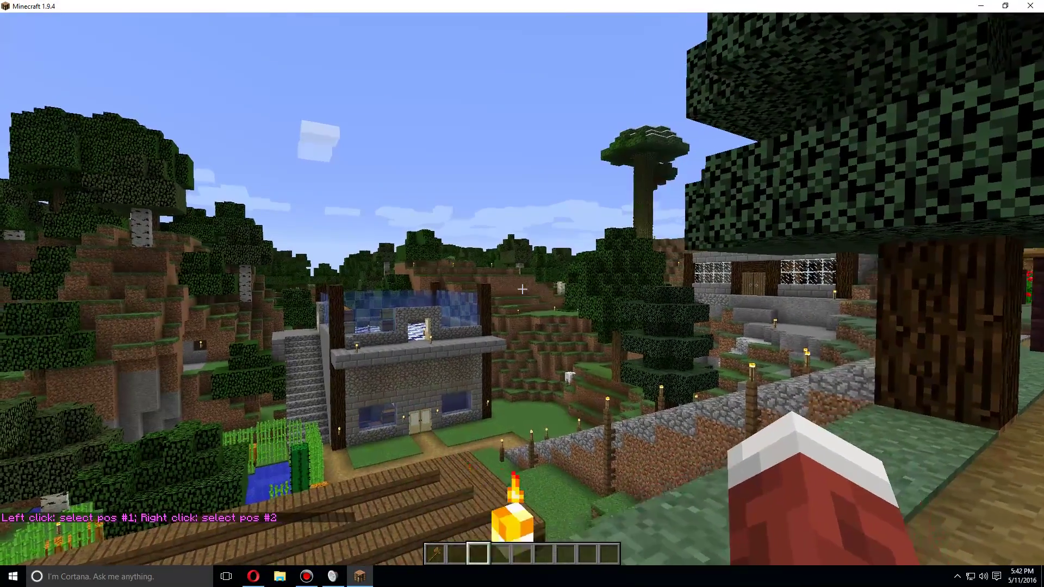
# Search the creative inventory for wool and put Blue Wool and Red Wool in the hotbar.
pyautogui.press('t')
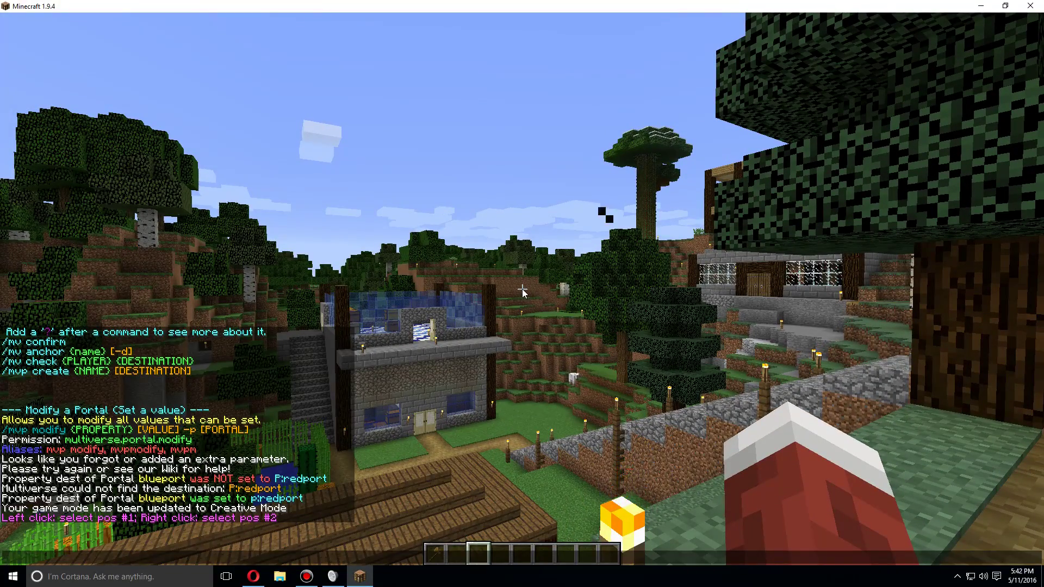
pyautogui.press('Escape')
pyautogui.write('ewoo')
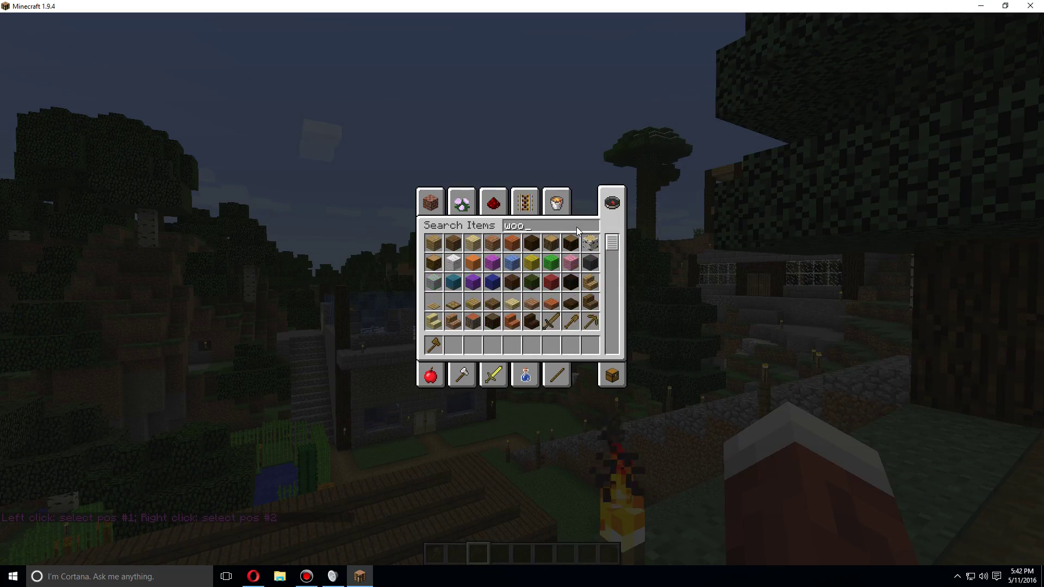
pyautogui.write('l')
pyautogui.click(472, 262)
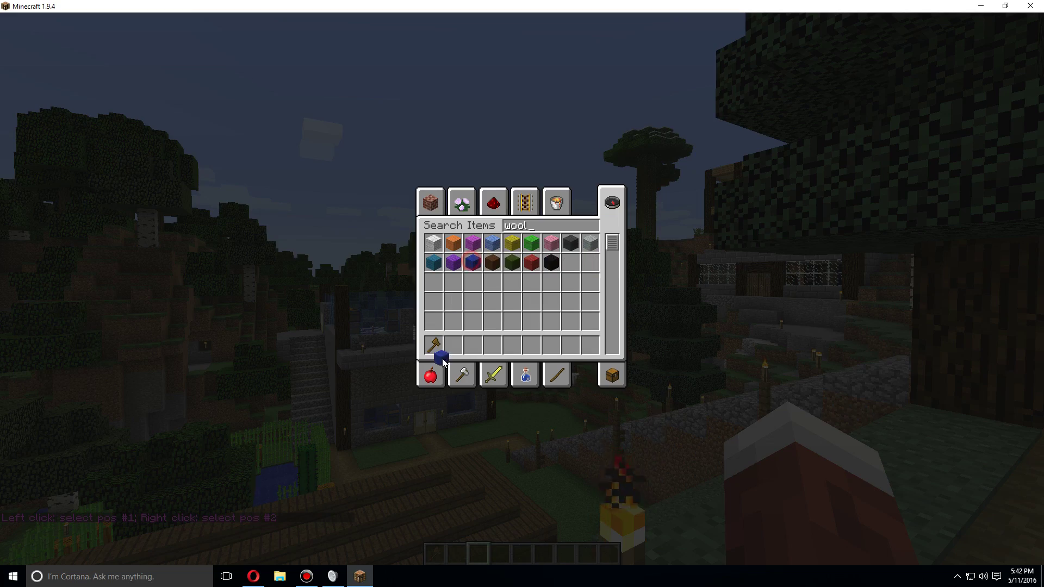
pyautogui.click(453, 345)
pyautogui.click(531, 263)
pyautogui.click(473, 345)
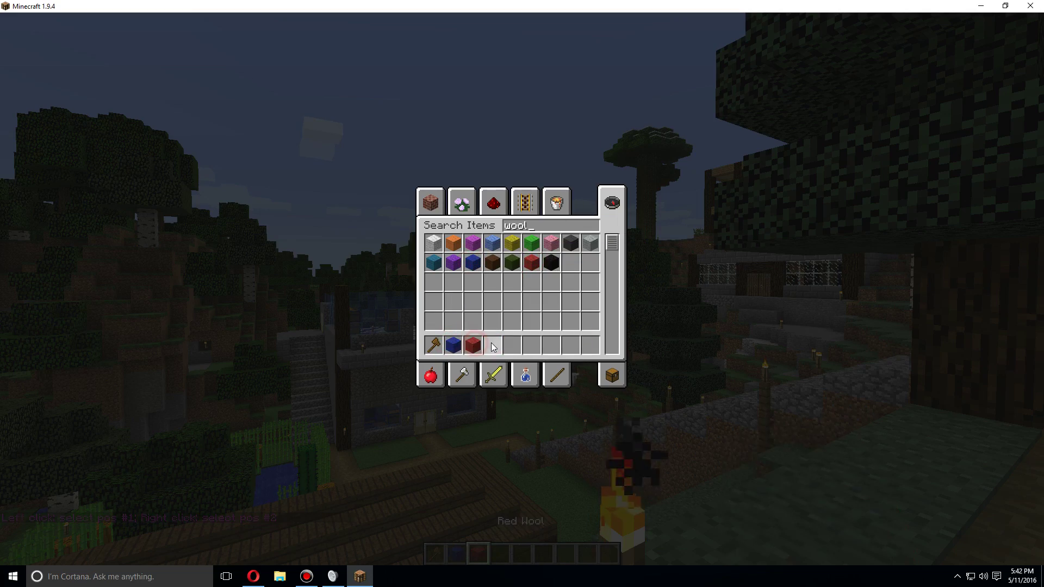
pyautogui.press('Escape')
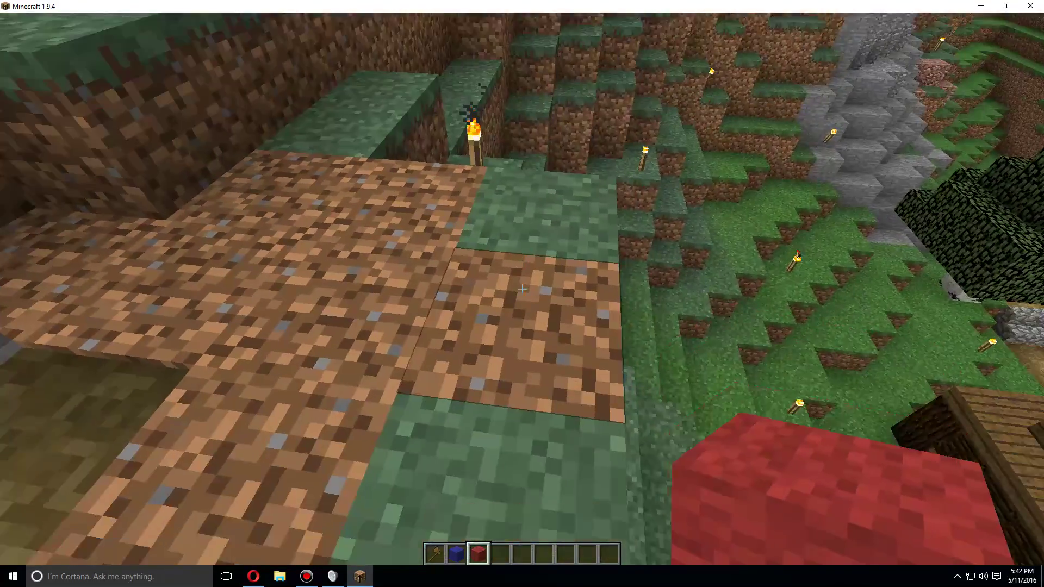
# Place red wool blocks beside the stone stairs to build the portal frame.
pyautogui.rightClick(522, 288)
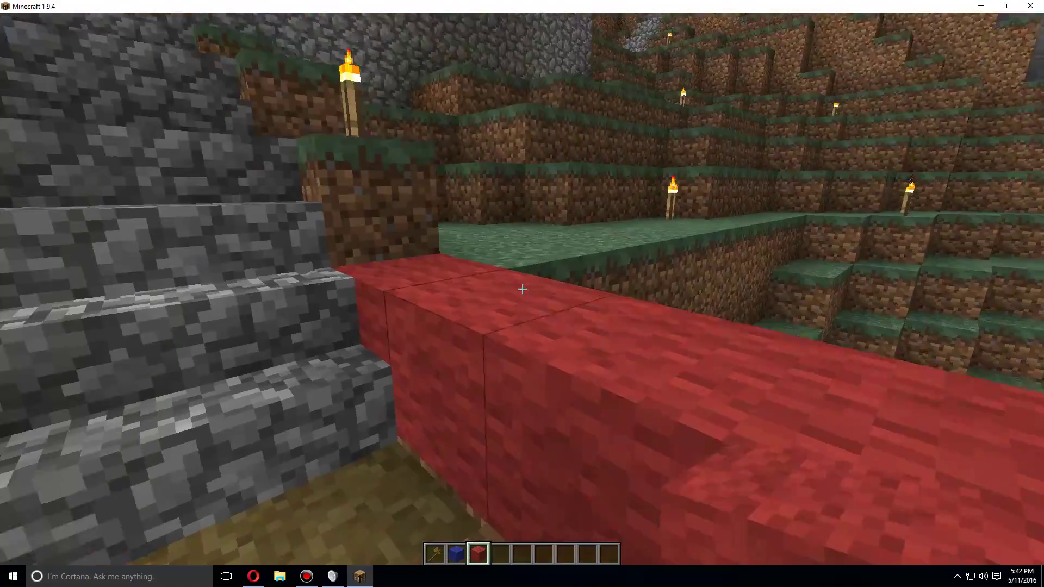
pyautogui.rightClick(522, 288)
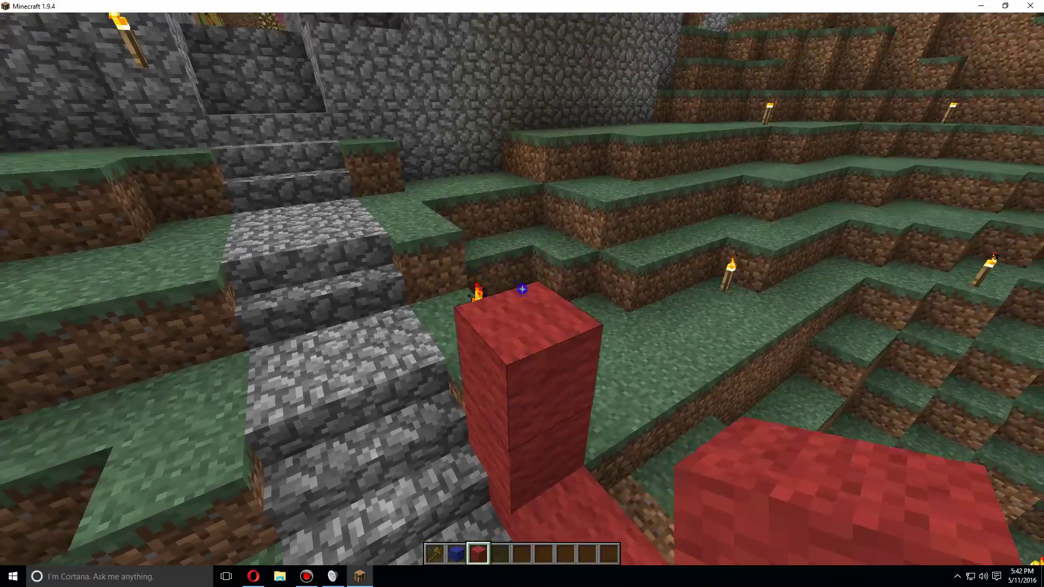
pyautogui.rightClick(522, 289)
pyautogui.rightClick(522, 289)
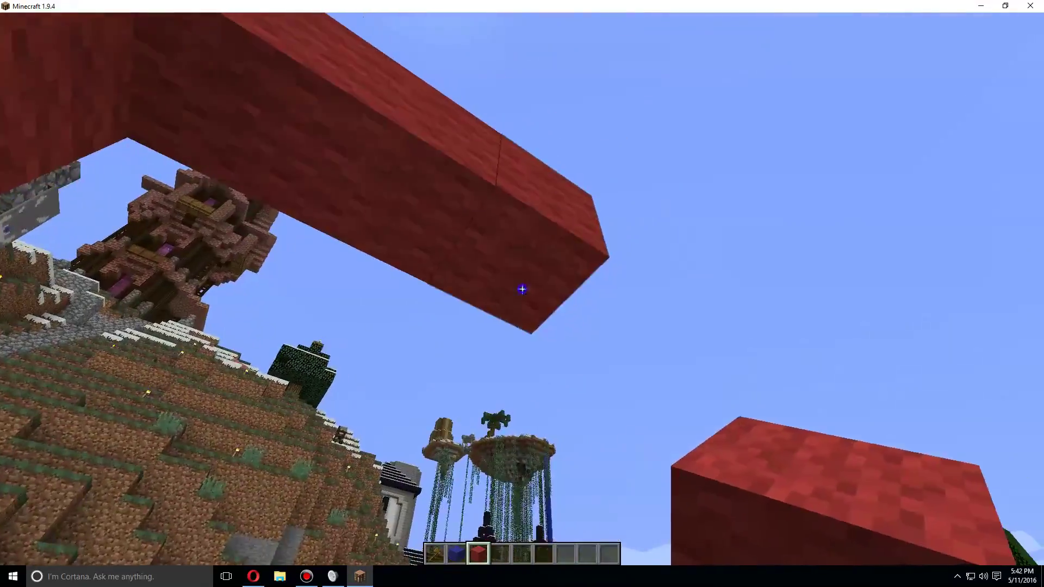
pyautogui.scroll(1, 521, 288)
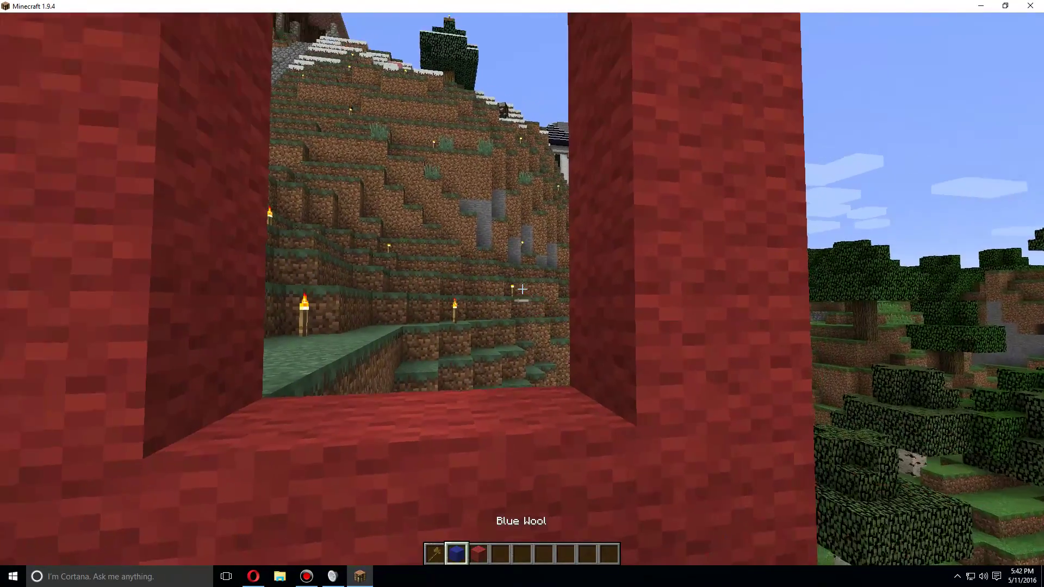
pyautogui.scroll(2, 522, 289)
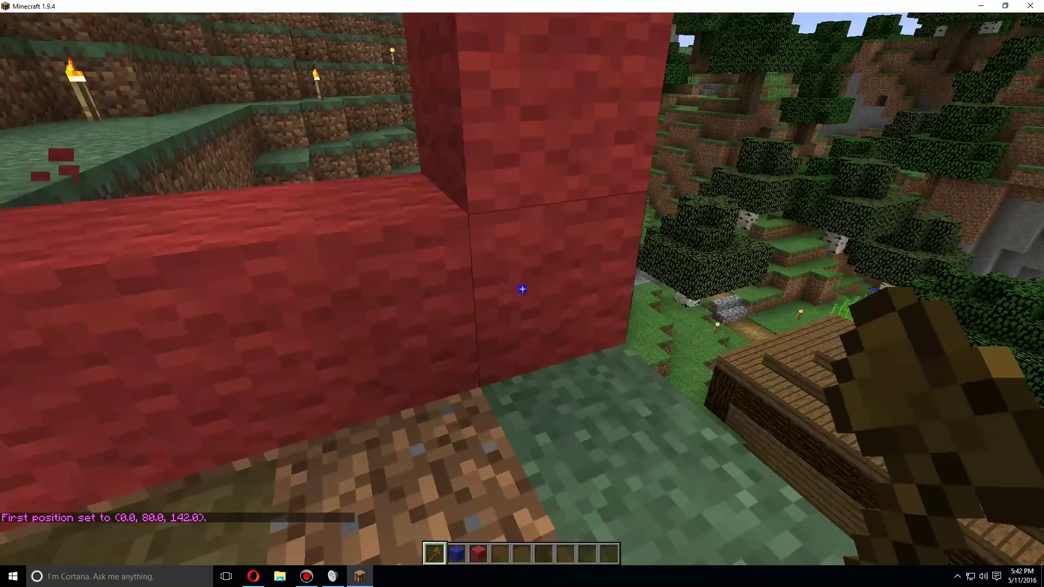
# Mark the red frame's second corner with the wand and run /mvp create redportal.
pyautogui.rightClick(522, 289)
pyautogui.press('s')
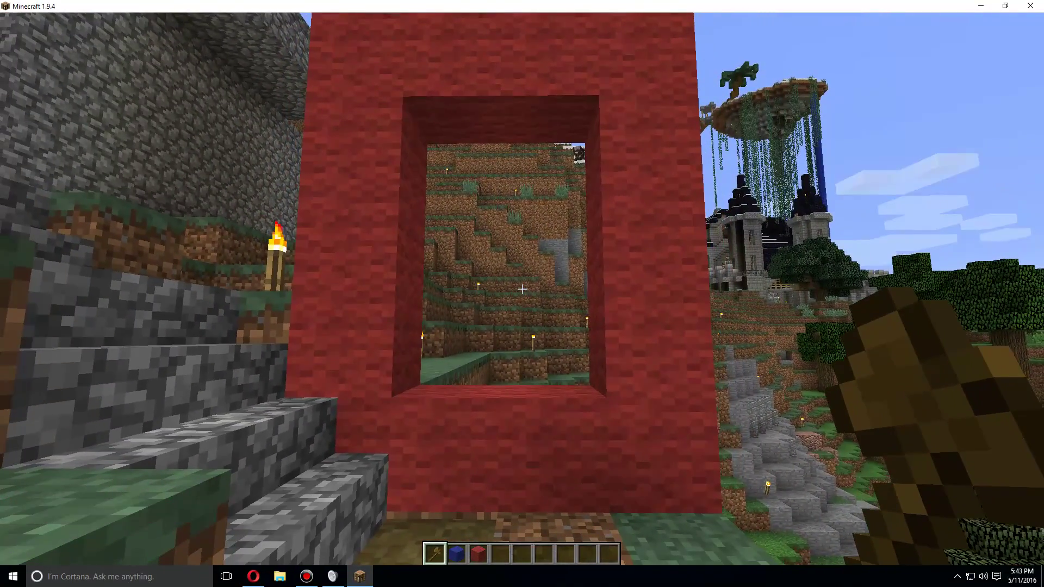
pyautogui.press('/')
pyautogui.write('/mvp c')
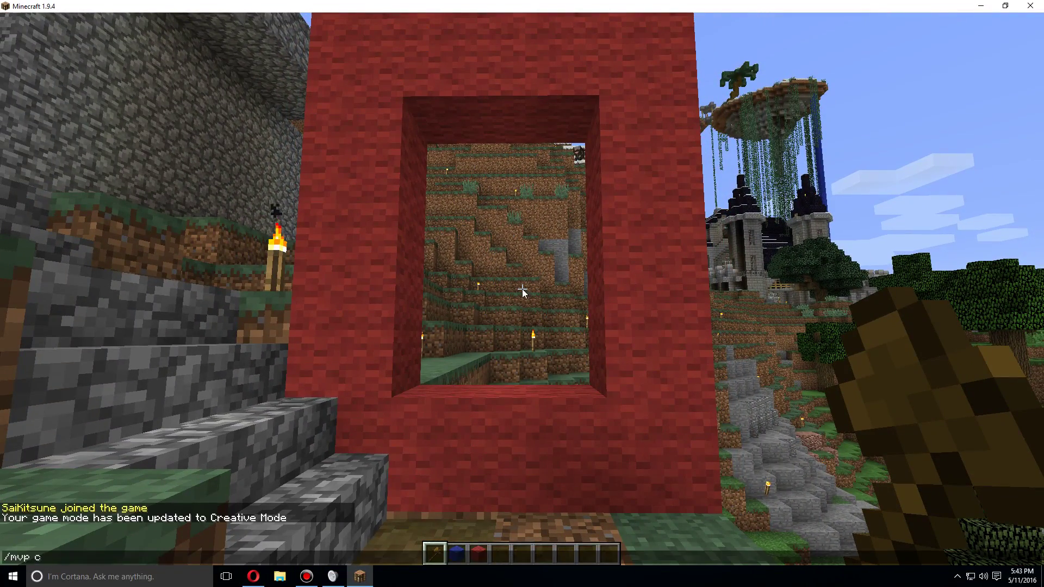
pyautogui.write('reate ')
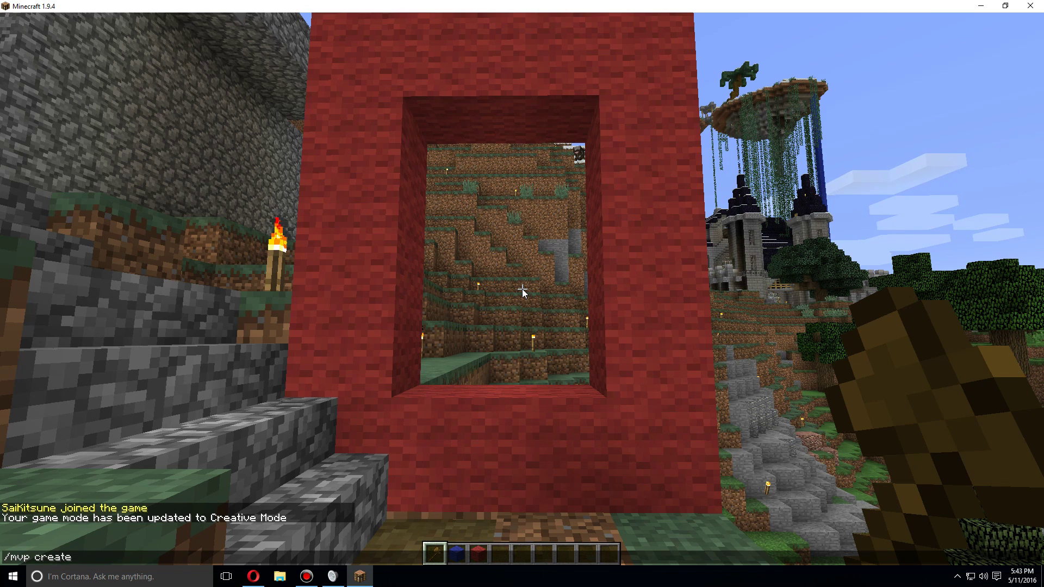
pyautogui.write('redportal')
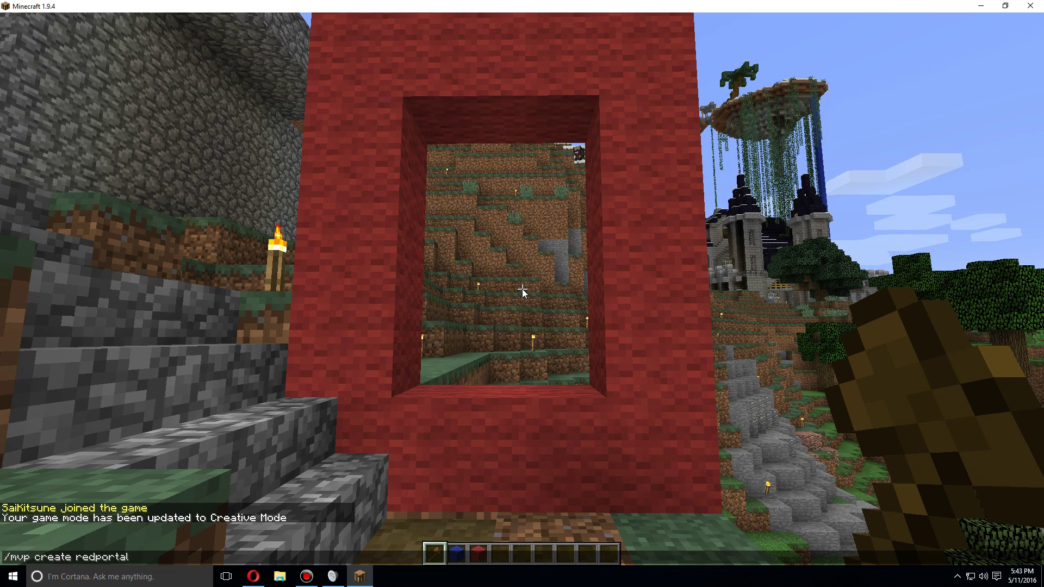
pyautogui.press('Return')
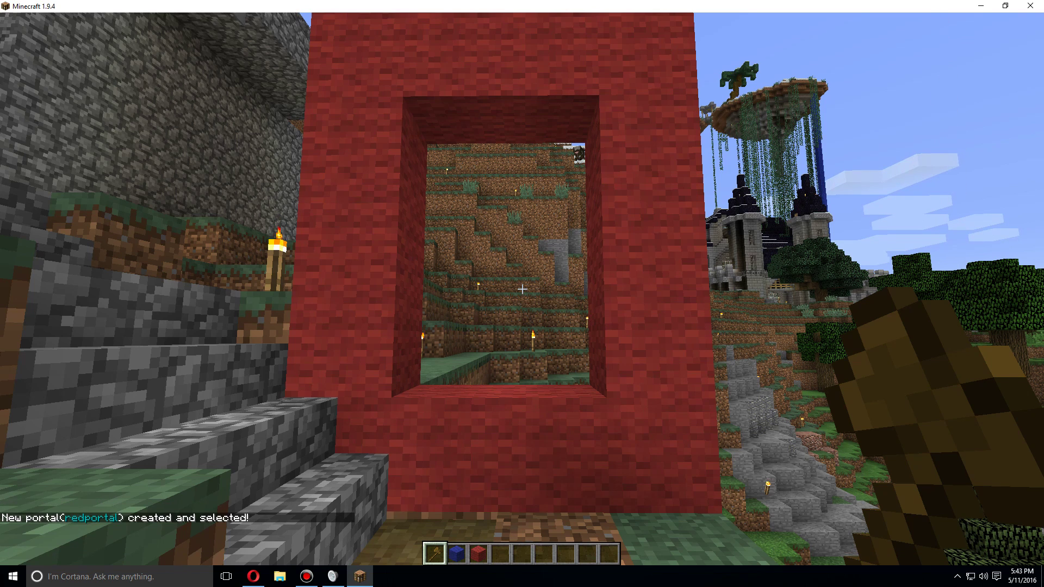
pyautogui.press('/')
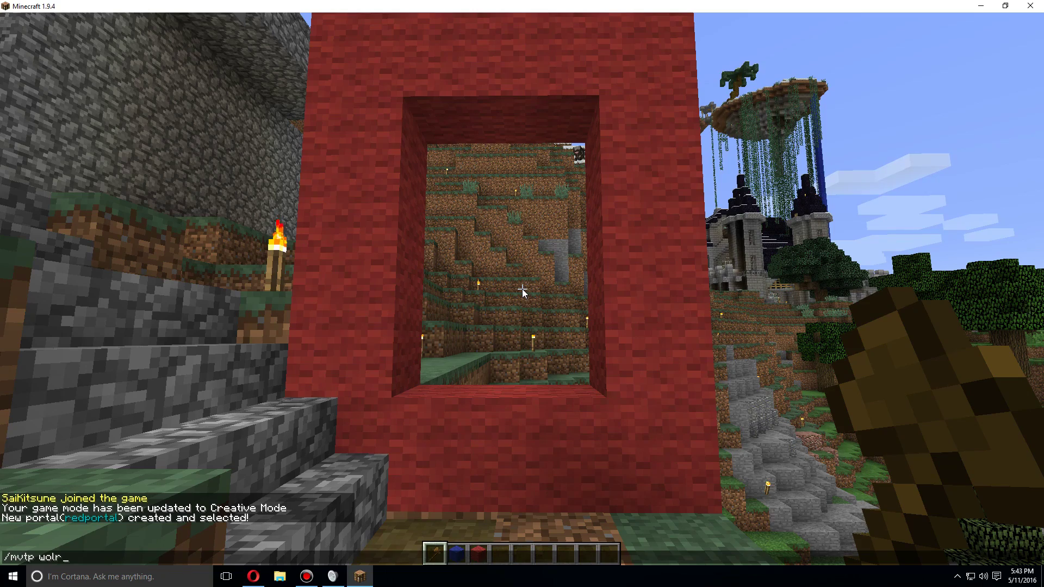
# Teleport to the world named world and switch to Creative Mode with /gamemode 1.
pyautogui.press('Return')
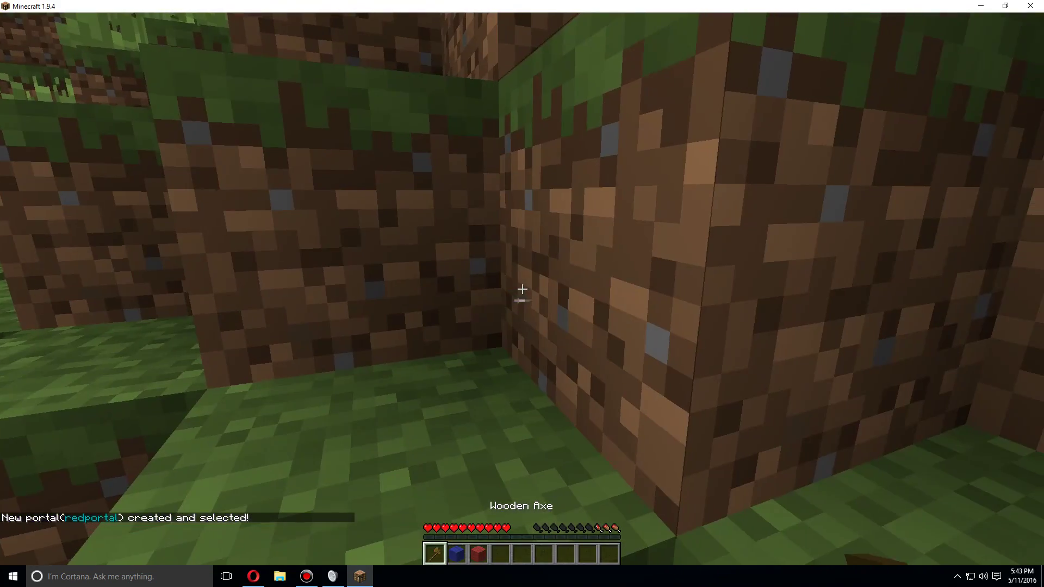
pyautogui.write('/')
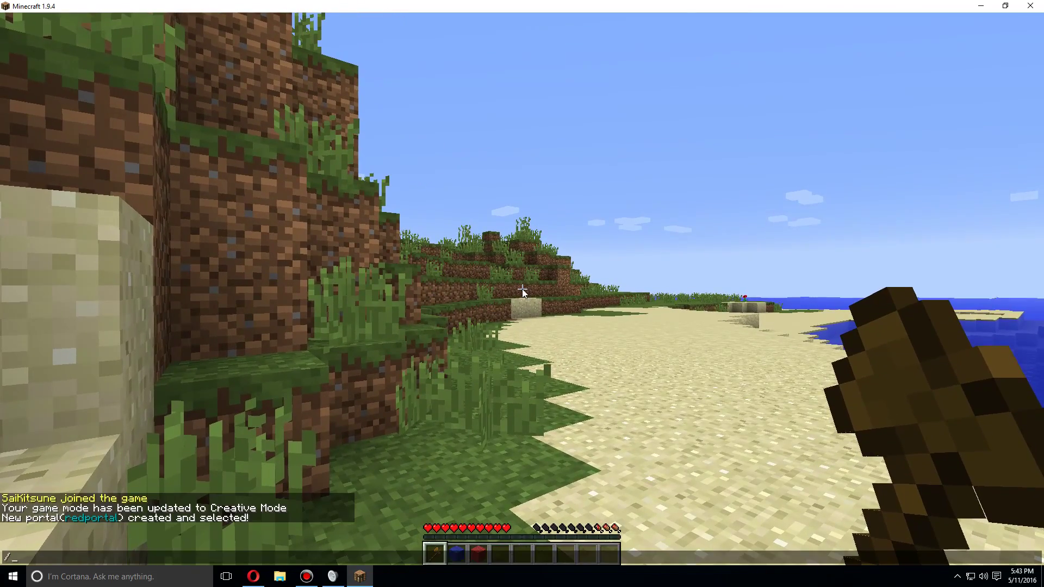
pyautogui.write('gamemode 1')
pyautogui.press('Return')
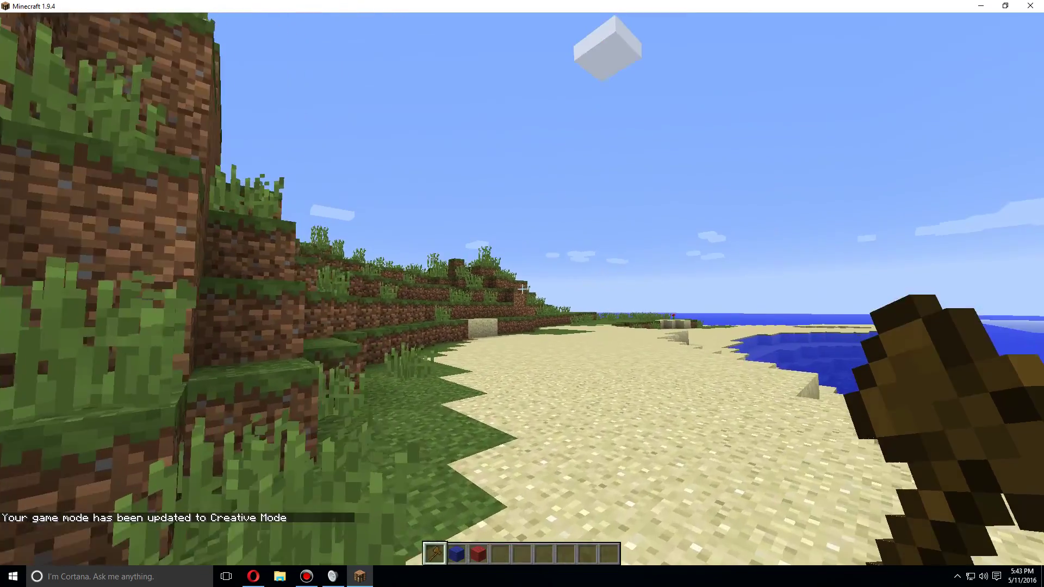
# Build a blue wool frame on the sand: two columns, a top bar and a bottom row.
pyautogui.press('2')
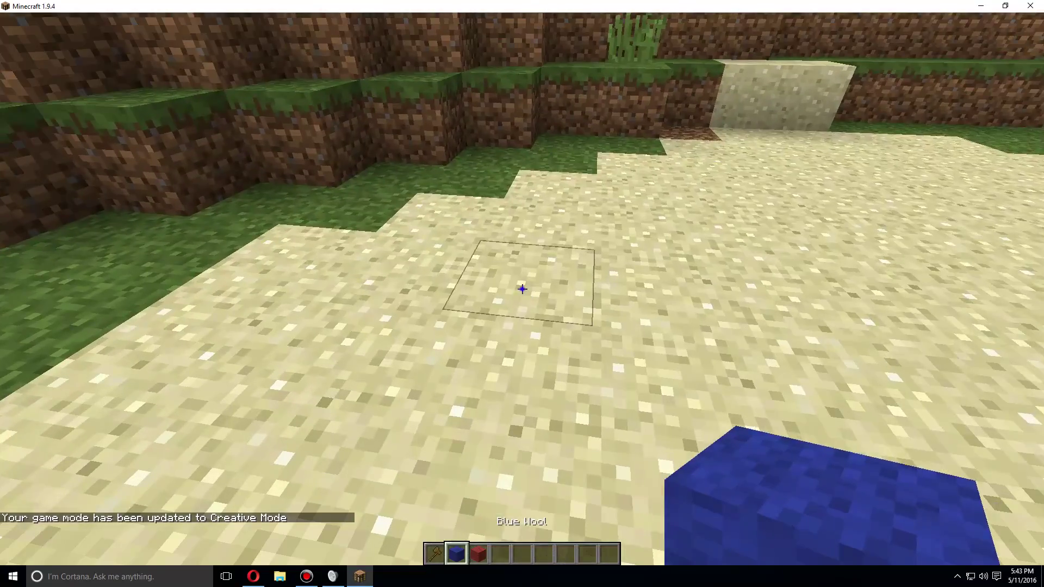
pyautogui.rightClick(522, 289)
pyautogui.rightClick(522, 289)
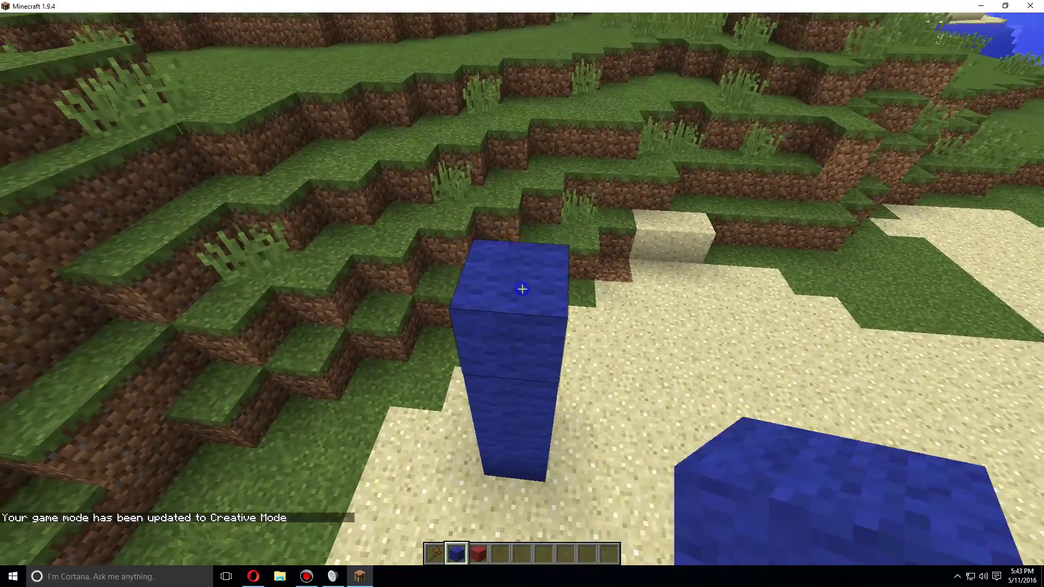
pyautogui.rightClick(522, 289)
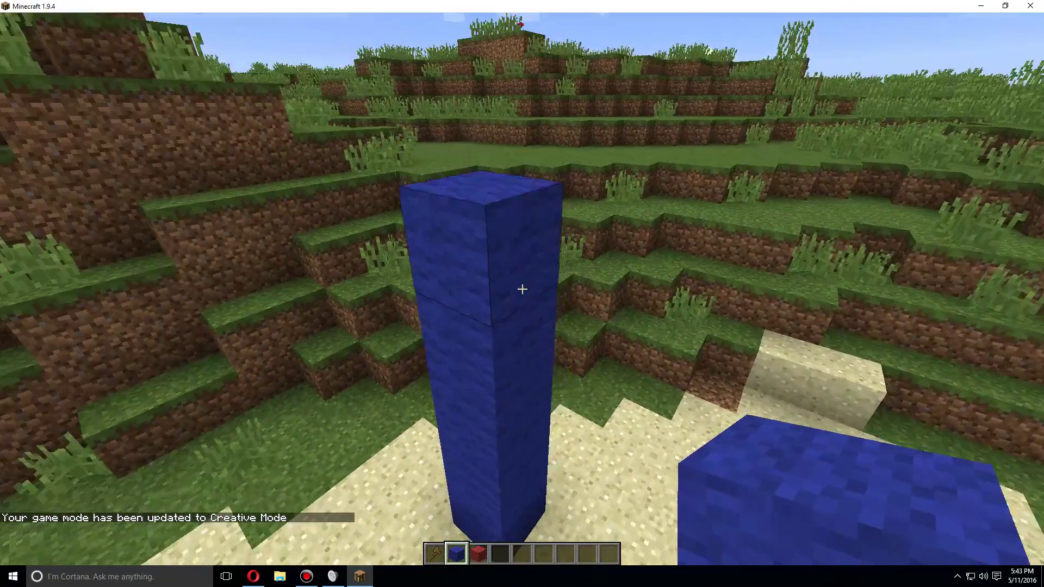
pyautogui.rightClick(522, 288)
pyautogui.rightClick(522, 288)
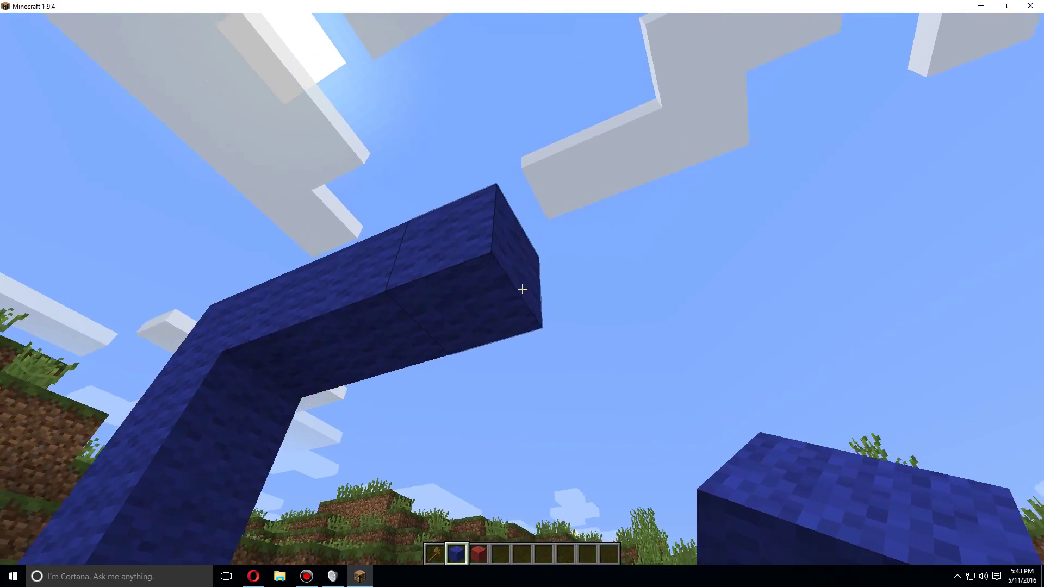
pyautogui.rightClick(522, 288)
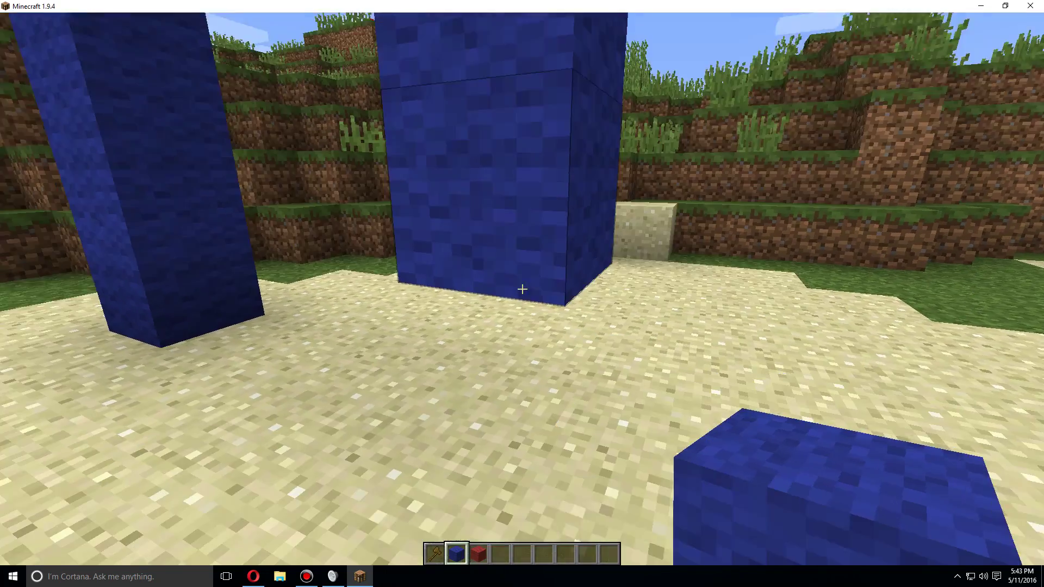
pyautogui.rightClick(522, 289)
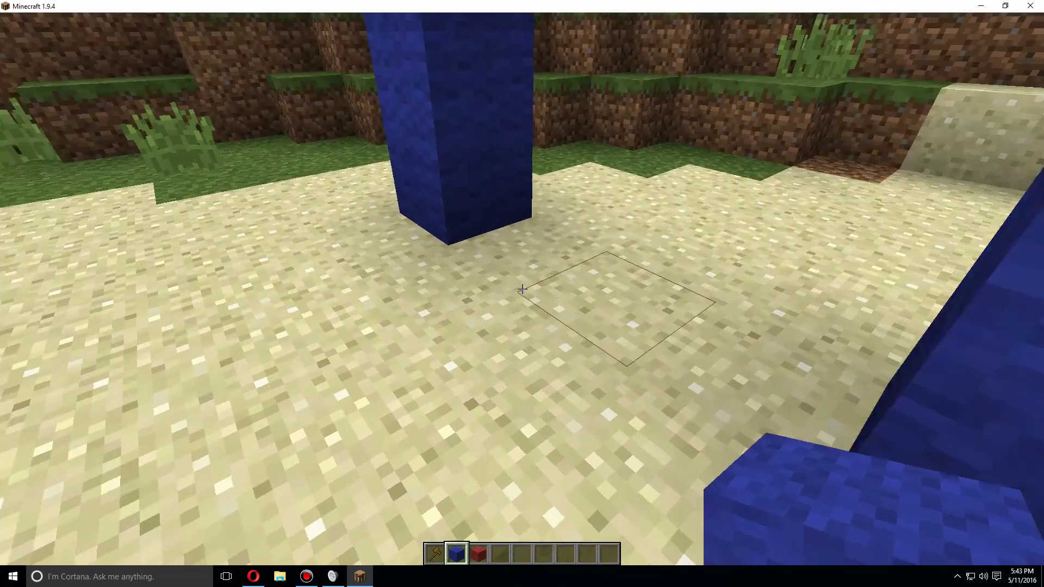
pyautogui.rightClick(522, 288)
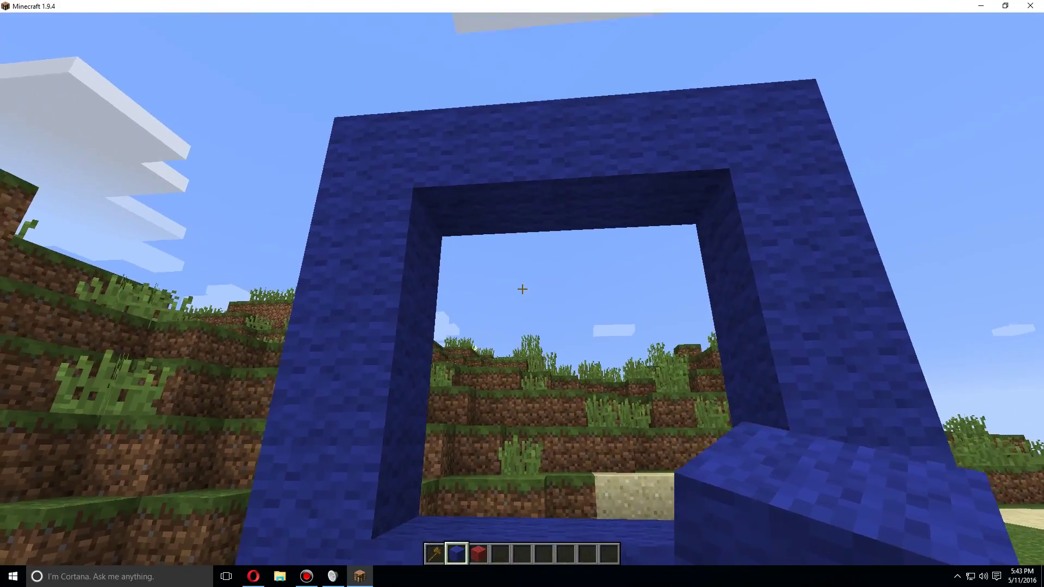
# Select the blue frame's opposite corners with the wooden axe and run /mvp create blueportal.
pyautogui.press('1')
pyautogui.click(522, 289)
pyautogui.rightClick(522, 289)
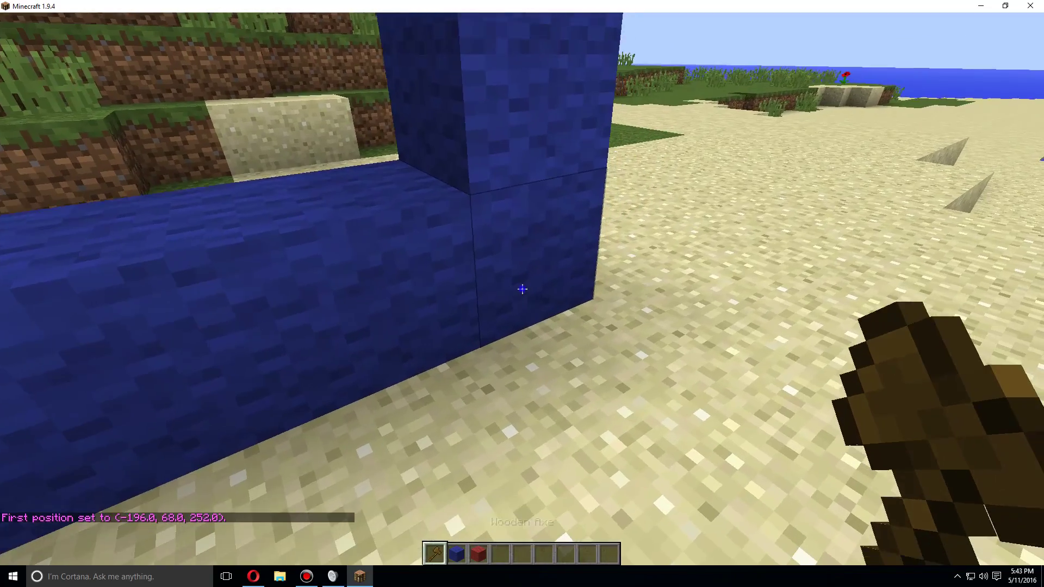
pyautogui.press('s')
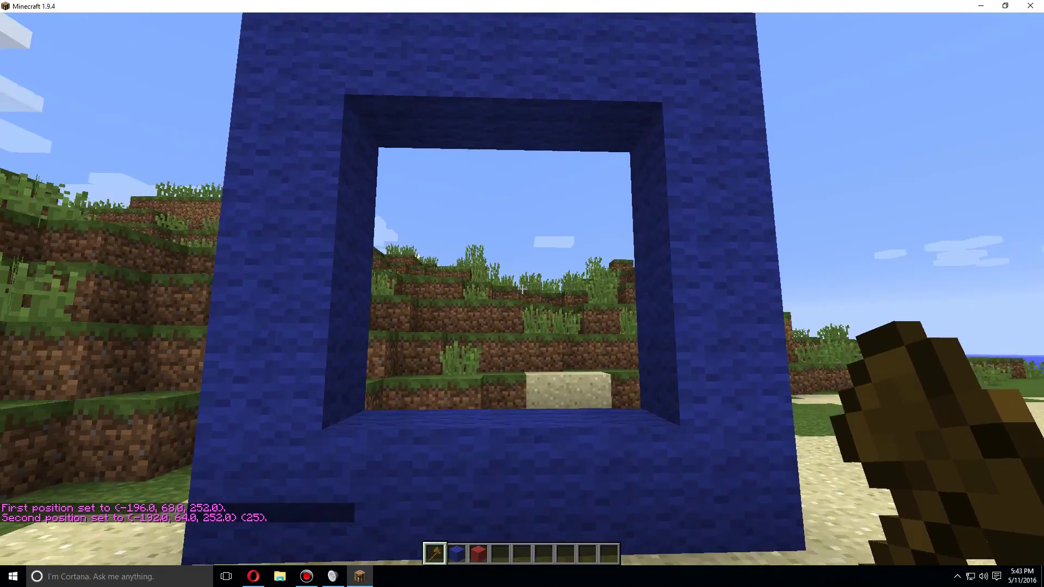
pyautogui.press('/')
pyautogui.write('/mvp create blueportal')
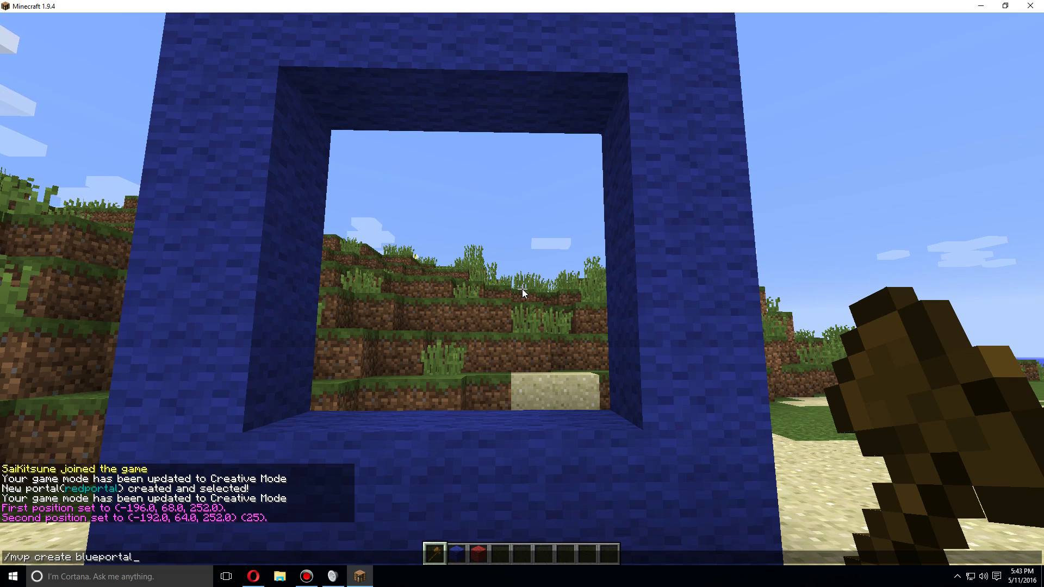
pyautogui.press('Return')
pyautogui.press('s')
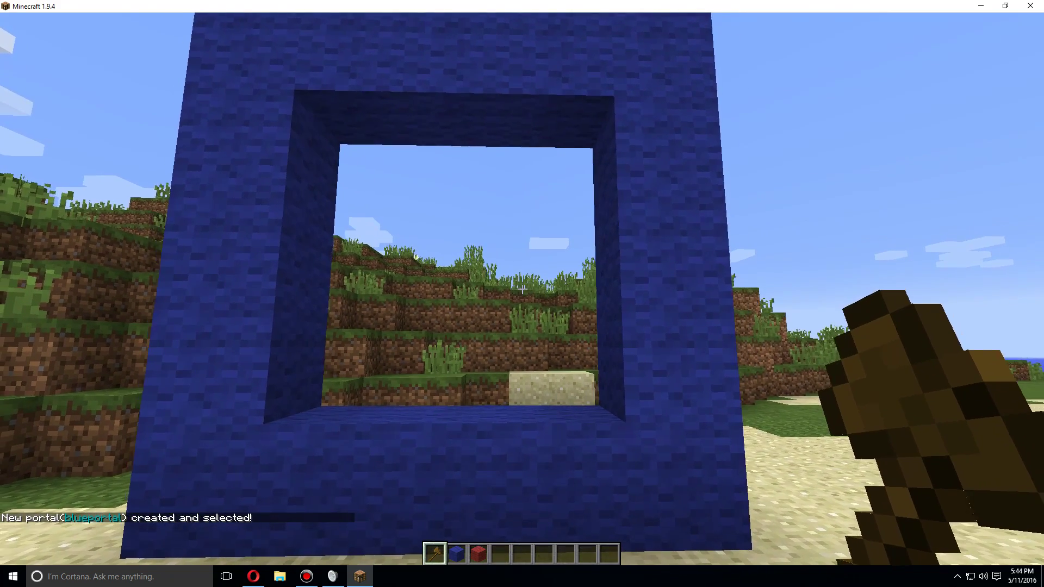
pyautogui.press('/')
pyautogui.write('/mvp modify dest p:redportal')
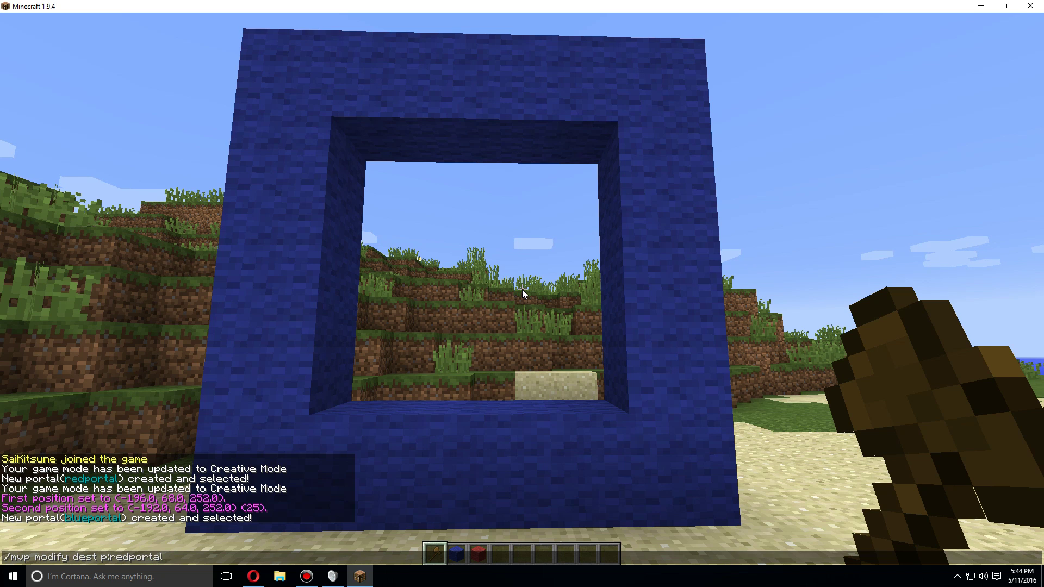
# Run /mvp modify dest p:redportal, then walk into the blue portal to test it.
pyautogui.press('Return')
pyautogui.press('w')
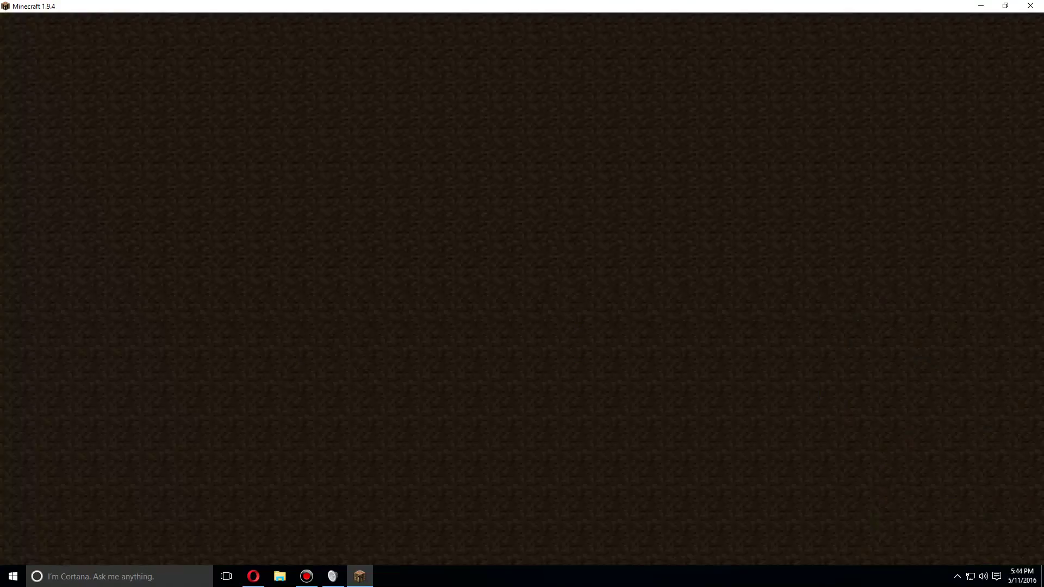
# Look over the red wool portal frame on arrival and run /mvp select redportal.
pyautogui.press('1')
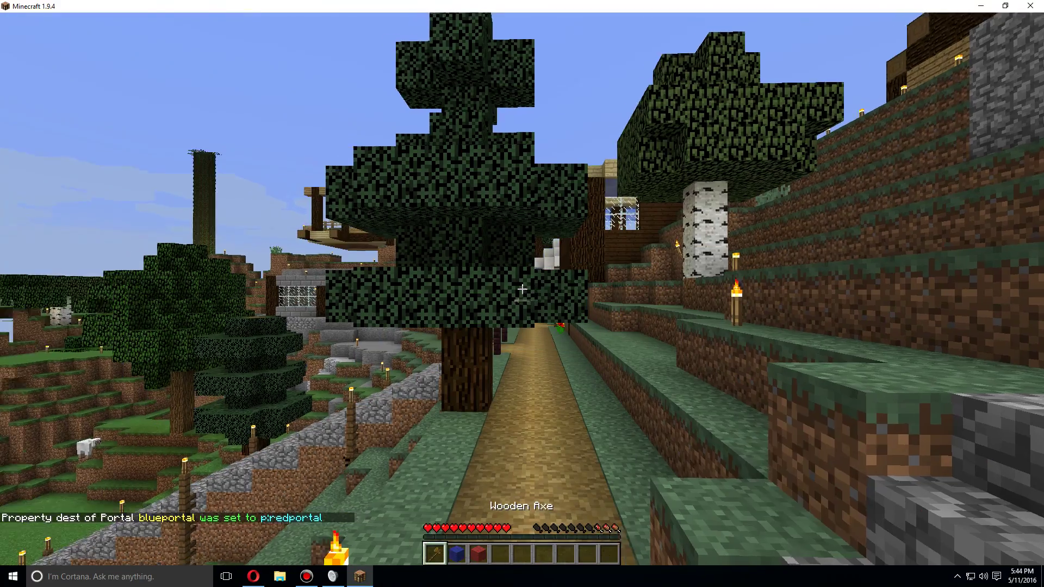
pyautogui.press('s')
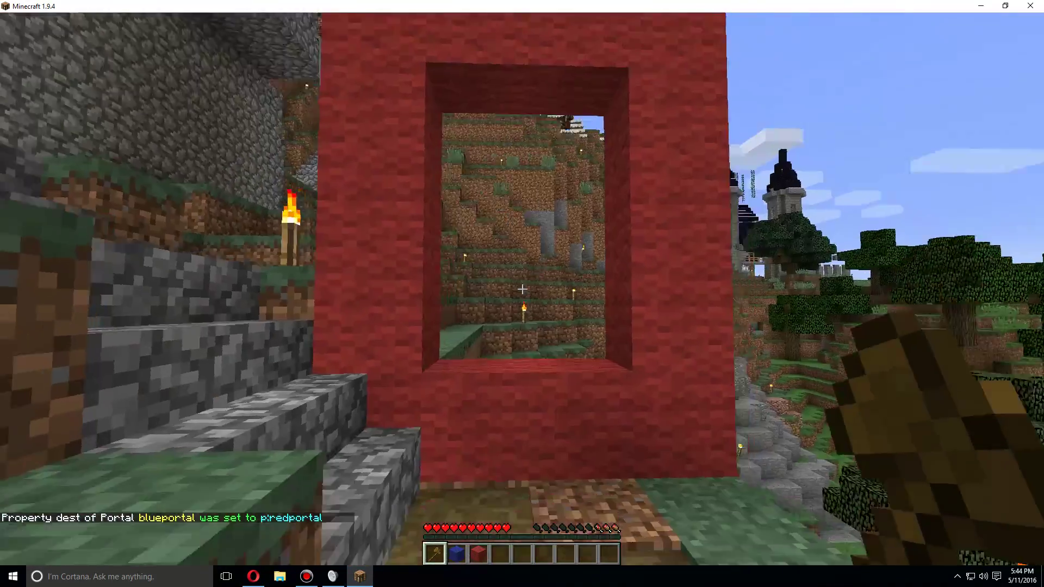
pyautogui.press('w')
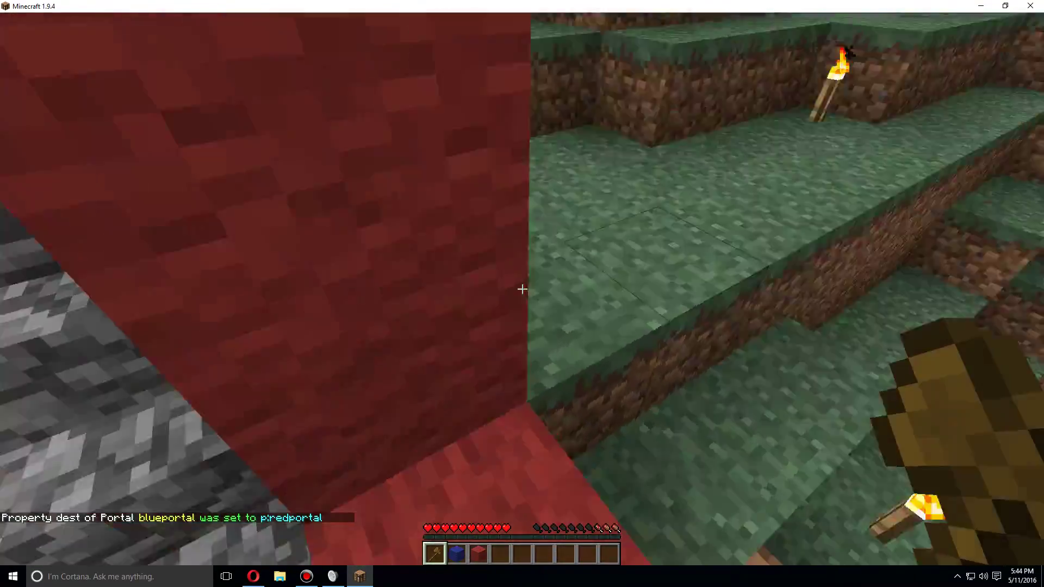
pyautogui.press('s')
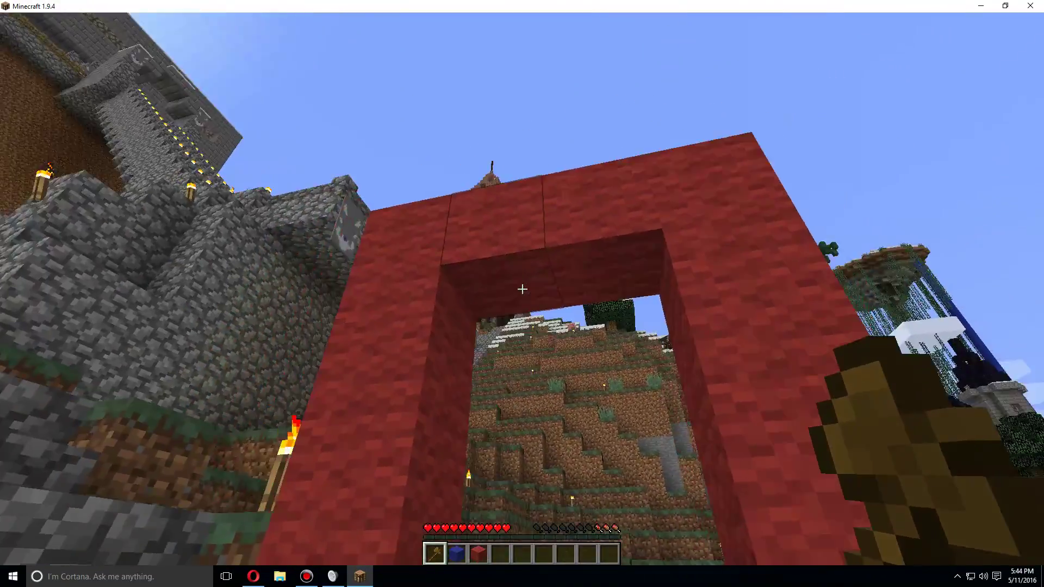
pyautogui.press('w')
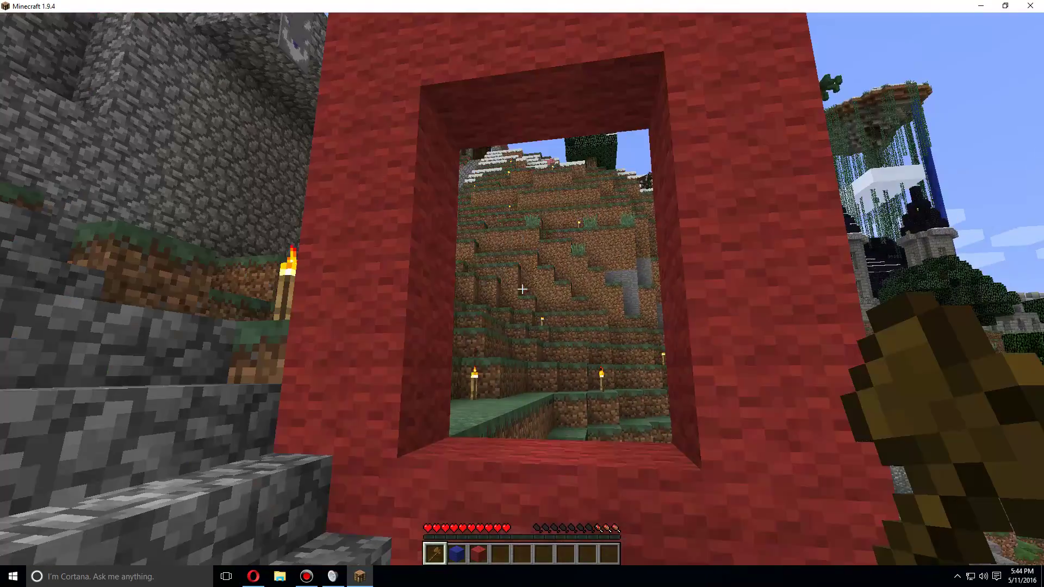
pyautogui.press('d')
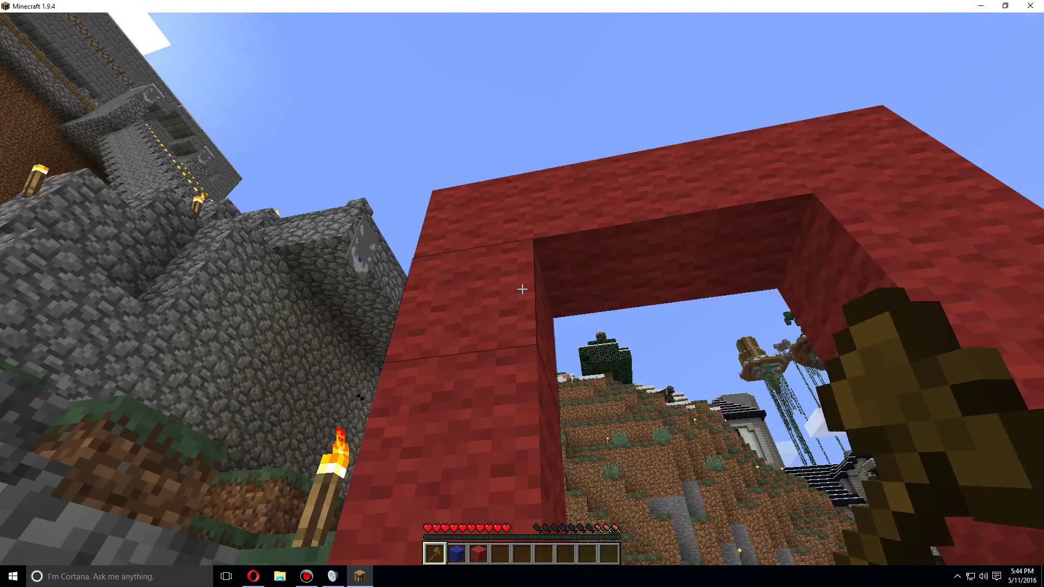
pyautogui.press('/')
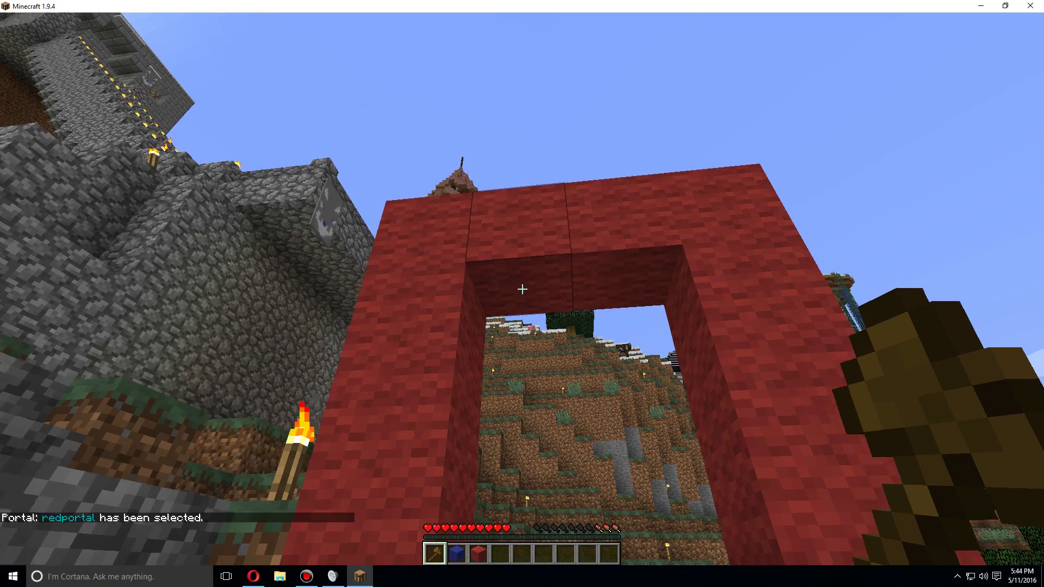
pyautogui.press('s')
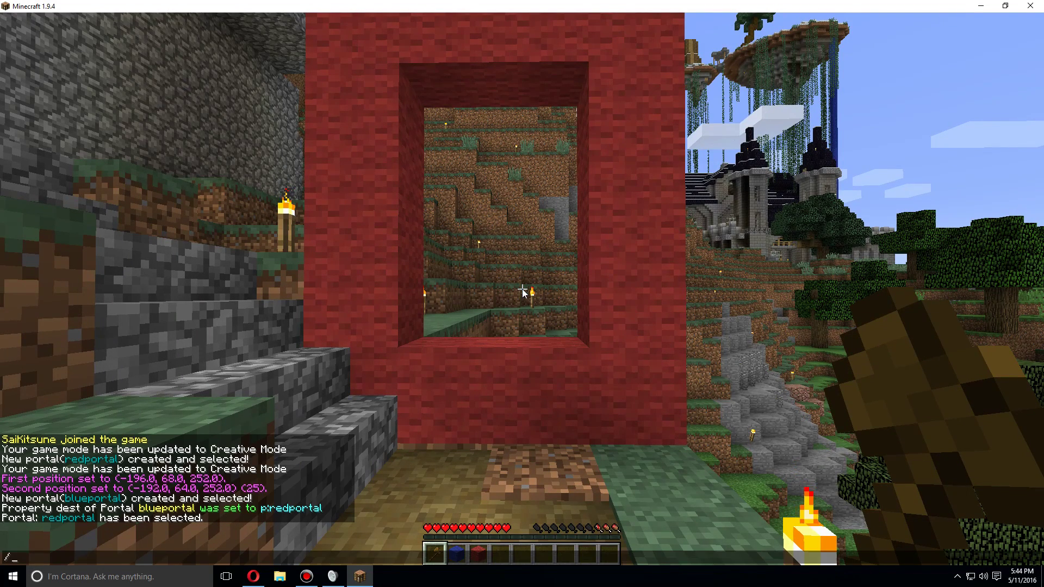
# Run /mvp modify dest p:blueportal so redportal sends players to blueportal.
pyautogui.write('mvp modify des')
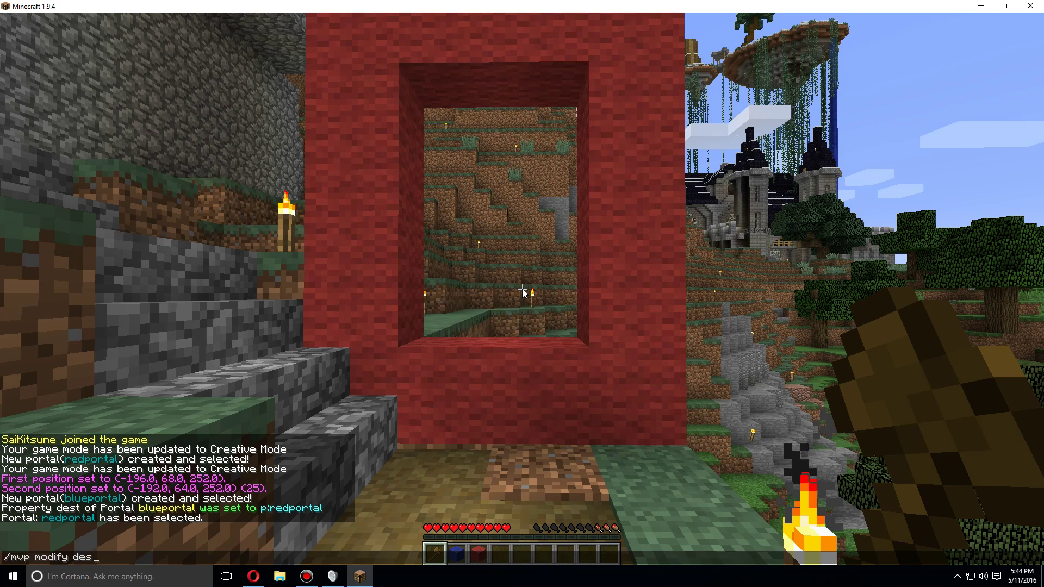
pyautogui.write('t p:')
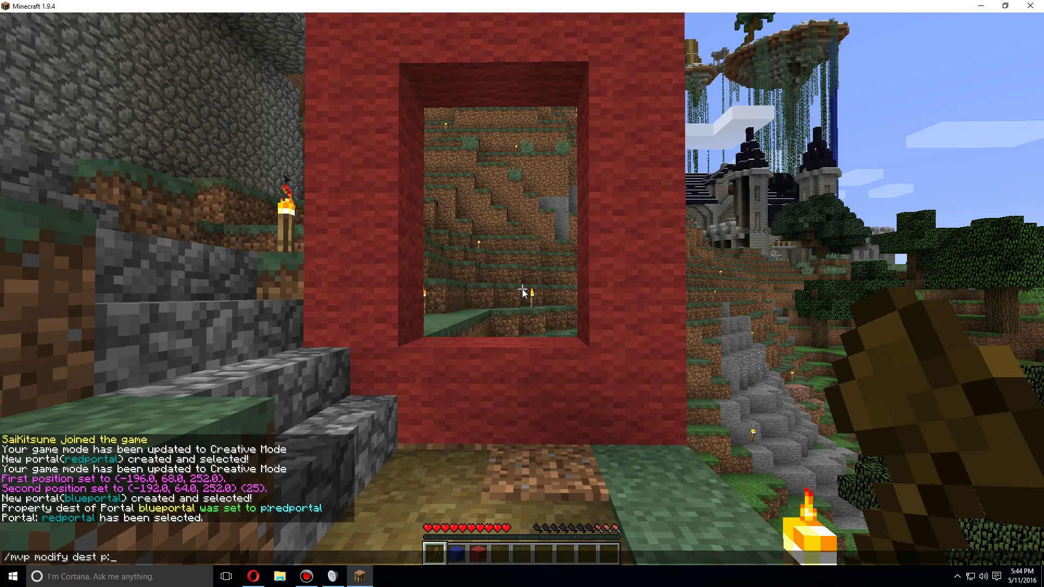
pyautogui.write('blueporta')
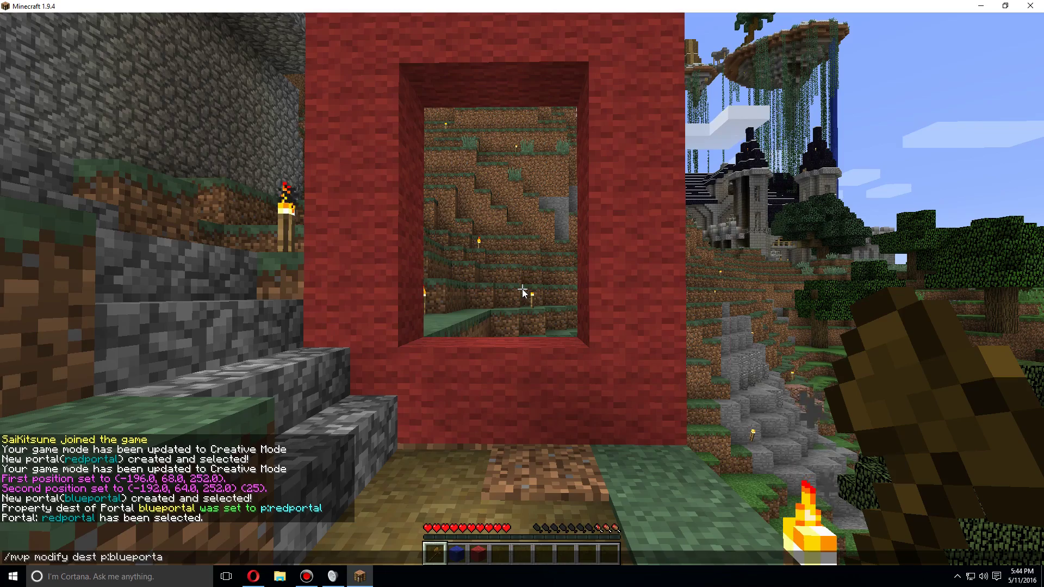
pyautogui.write('l')
pyautogui.press('Return')
# Walk through the red portal and arrive beside the blue wool frame on the beach.
pyautogui.press('w')
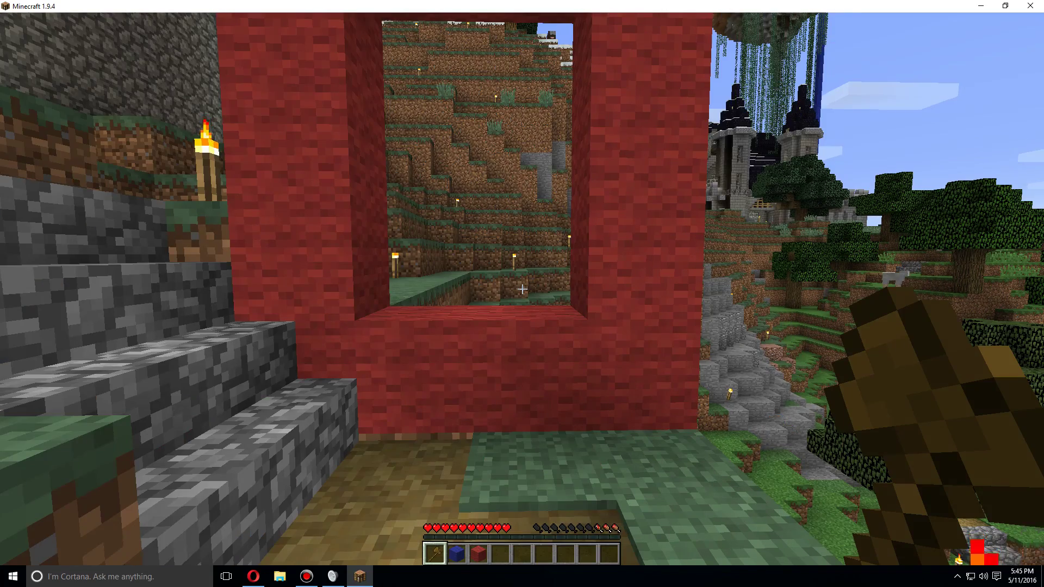
pyautogui.press('s')
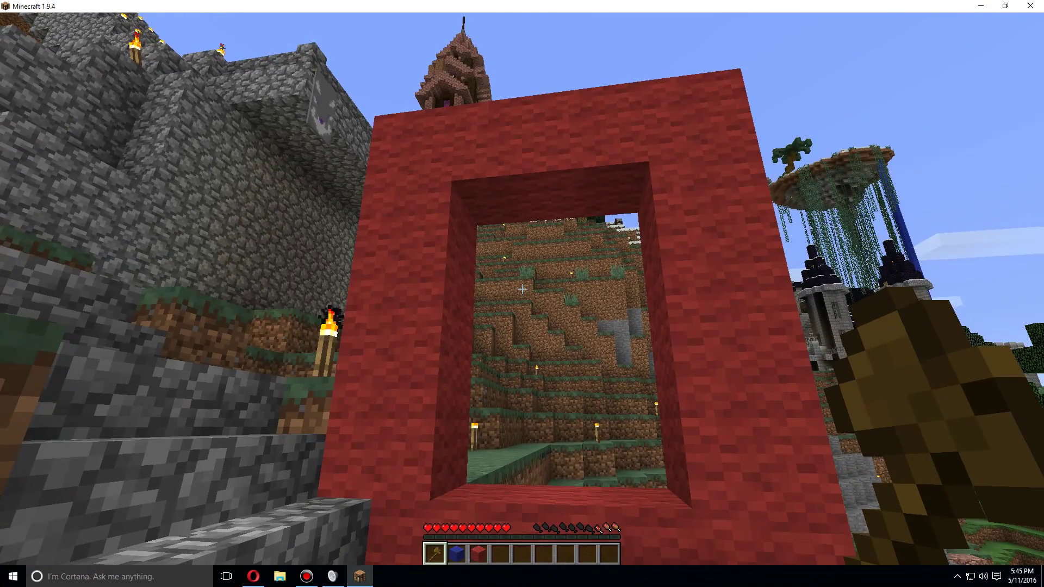
pyautogui.press('/')
pyautogui.write('/mvtp')
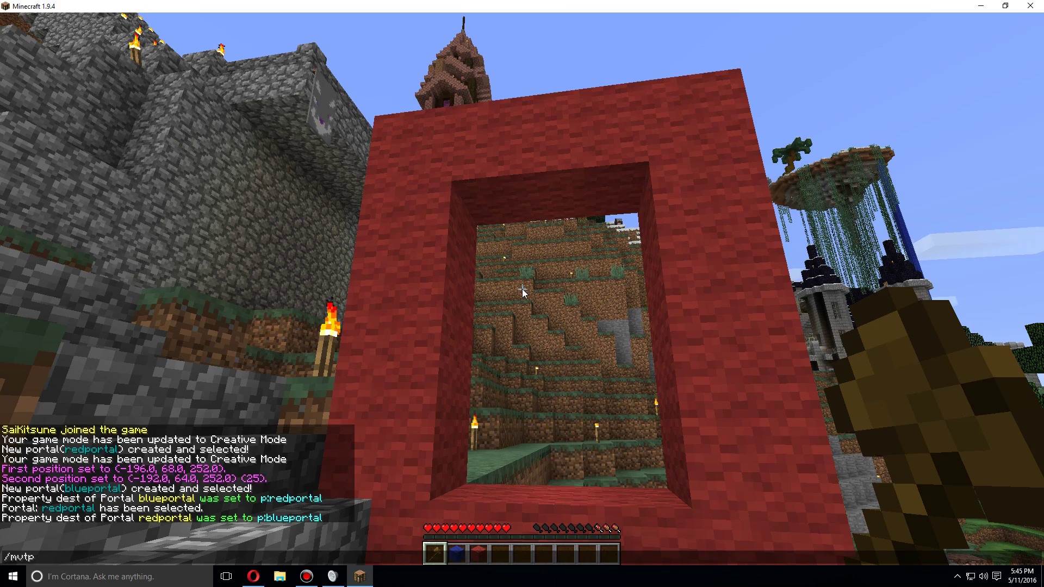
pyautogui.press('Escape')
pyautogui.press('w')
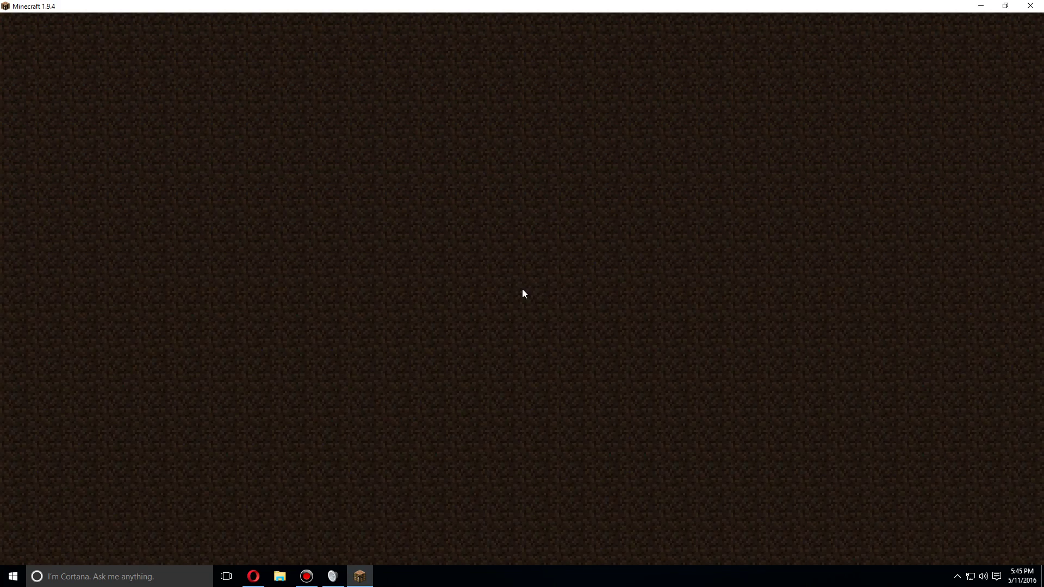
pyautogui.press('w')
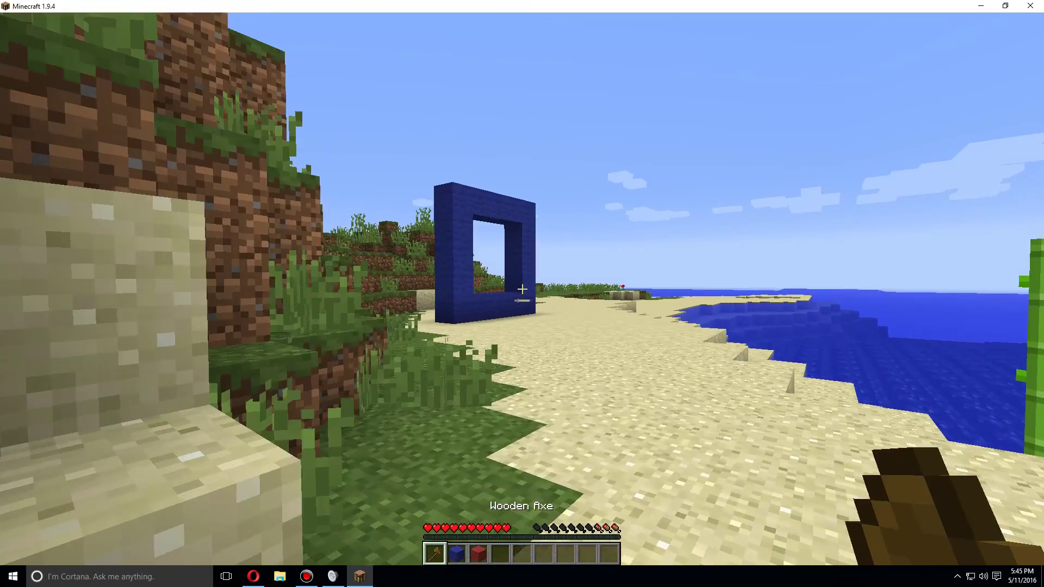